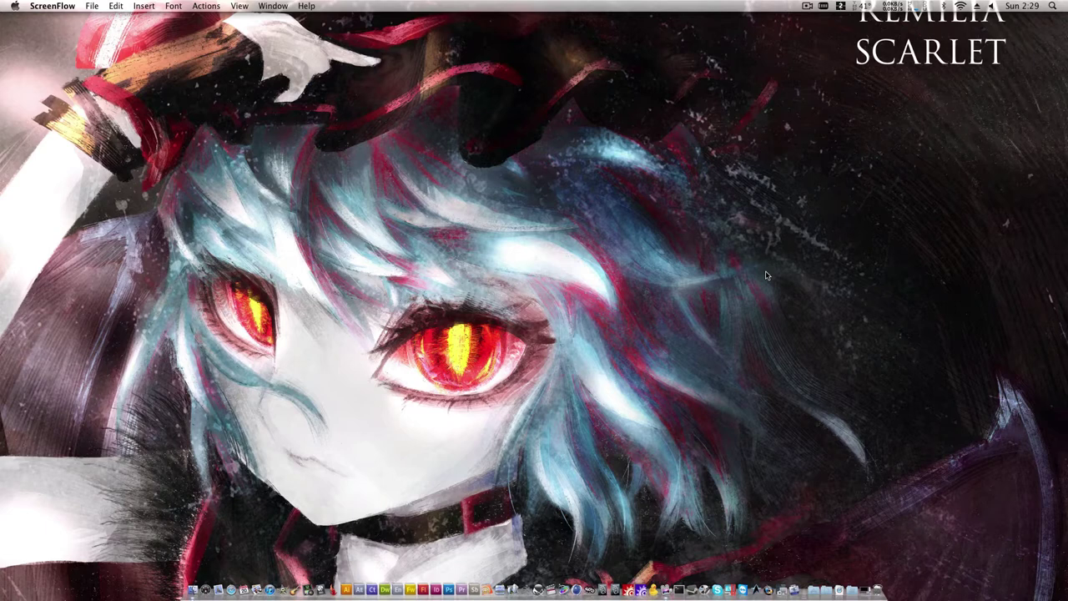
- Launch Photoshop and create a new 1280 × 720 px document, Untitled-1, at 72 ppi
{"action": "left_click", "coordinate": [449, 589]}
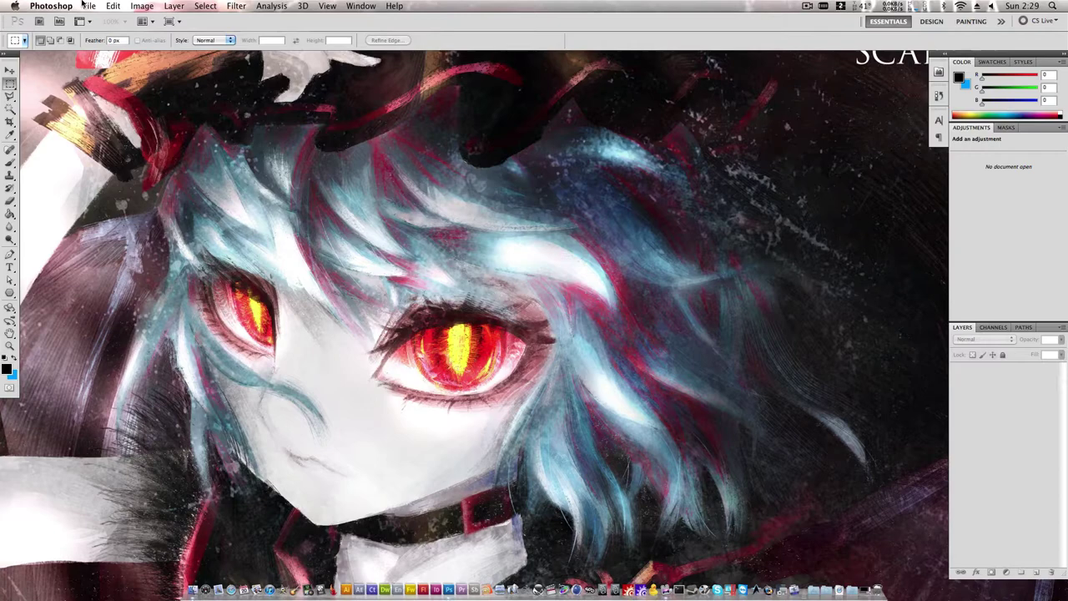
{"action": "left_click", "coordinate": [88, 6]}
{"action": "left_click", "coordinate": [92, 25]}
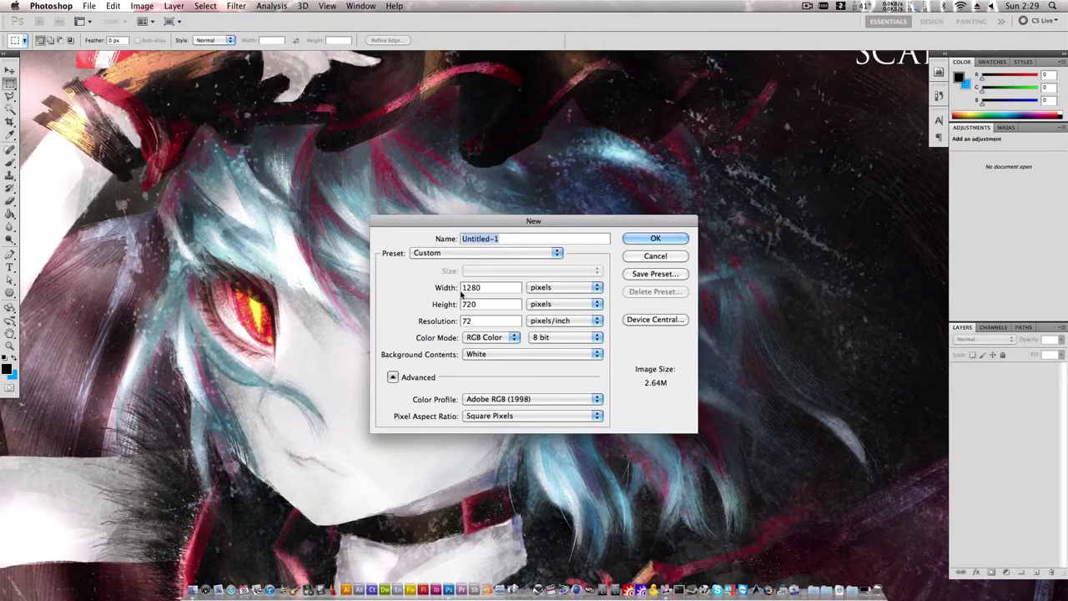
{"action": "key", "text": "Tab"}
{"action": "key", "text": "Tab"}
{"action": "left_click", "coordinate": [483, 291]}
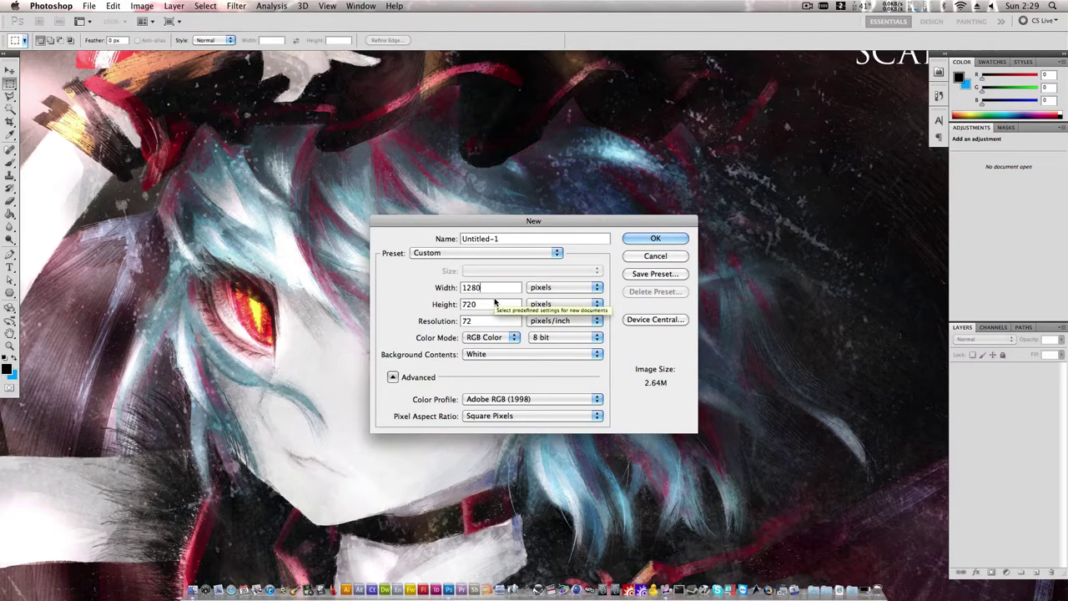
{"action": "left_click", "coordinate": [632, 239]}
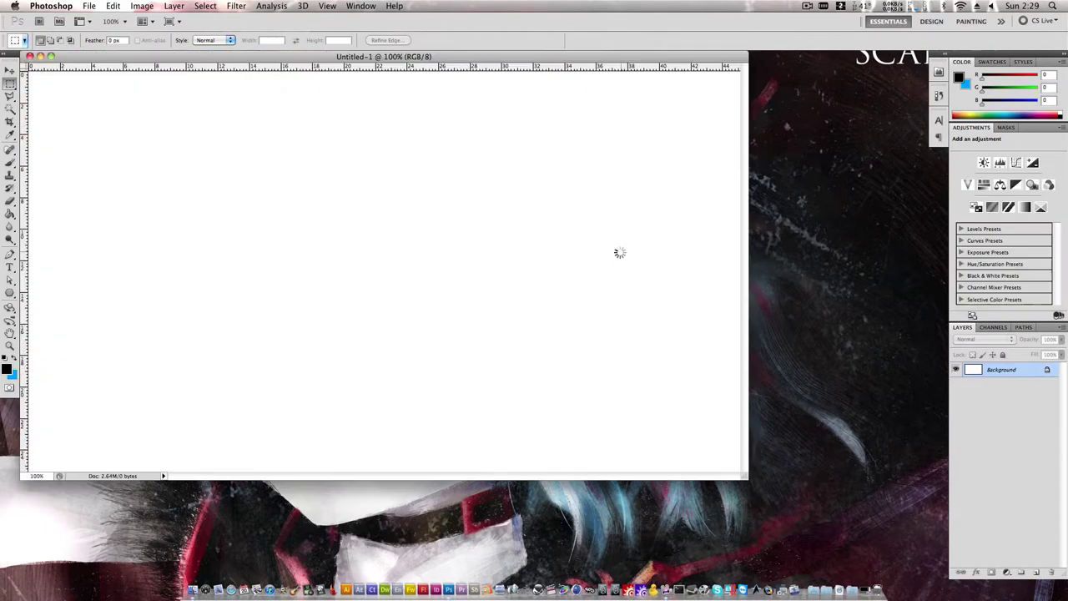
- Draw a black six-sided hexagon with the Polygon tool and move it to the upper-left
{"action": "left_click_drag", "start_coordinate": [351, 59], "coordinate": [446, 68]}
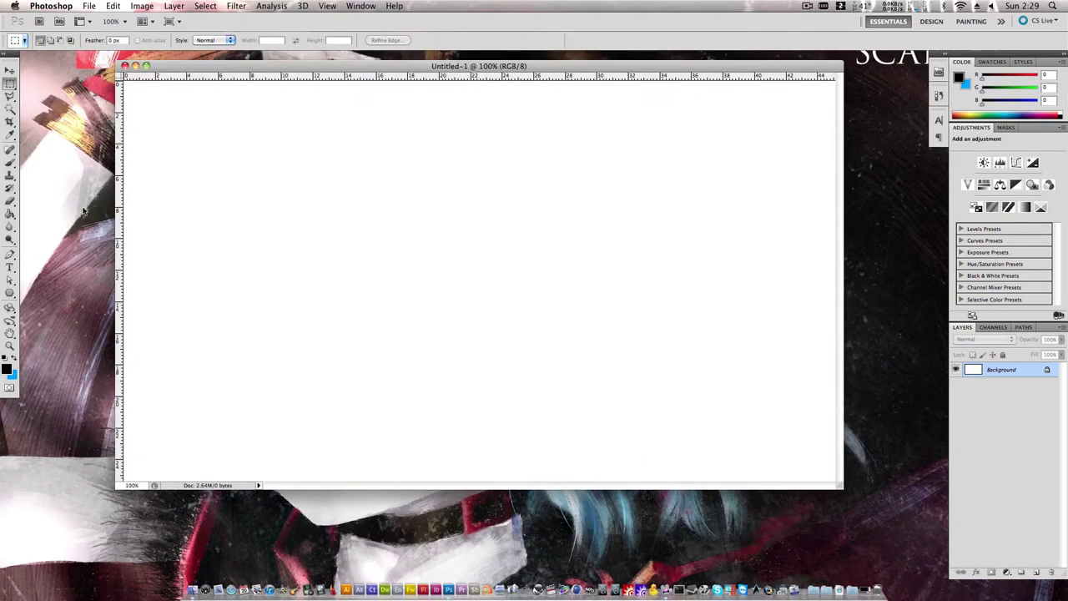
{"action": "left_click", "coordinate": [10, 293]}
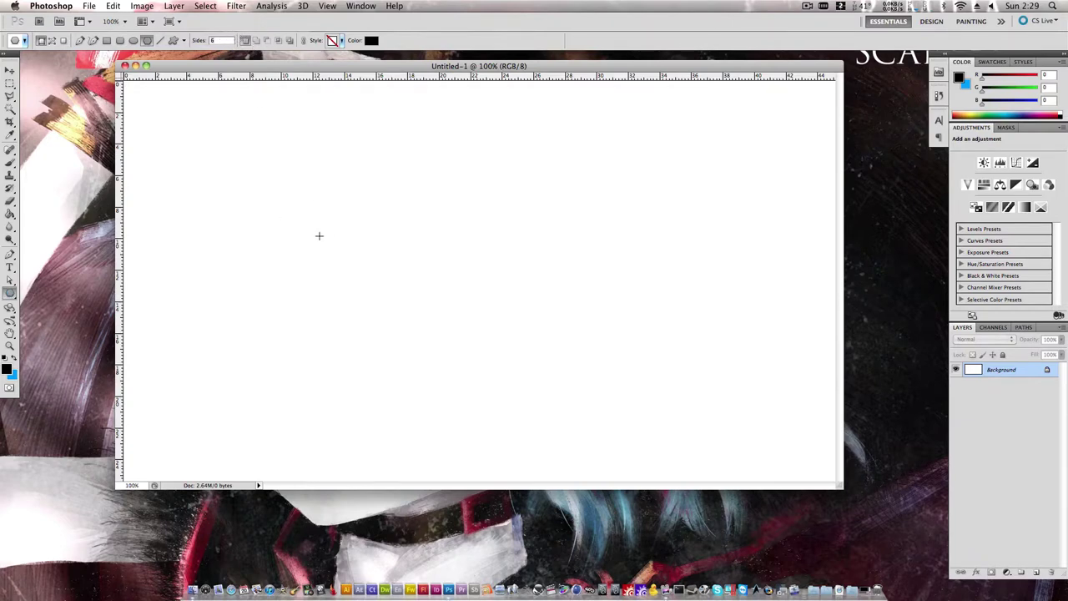
{"action": "left_click_drag", "start_coordinate": [319, 235], "coordinate": [318, 162]}
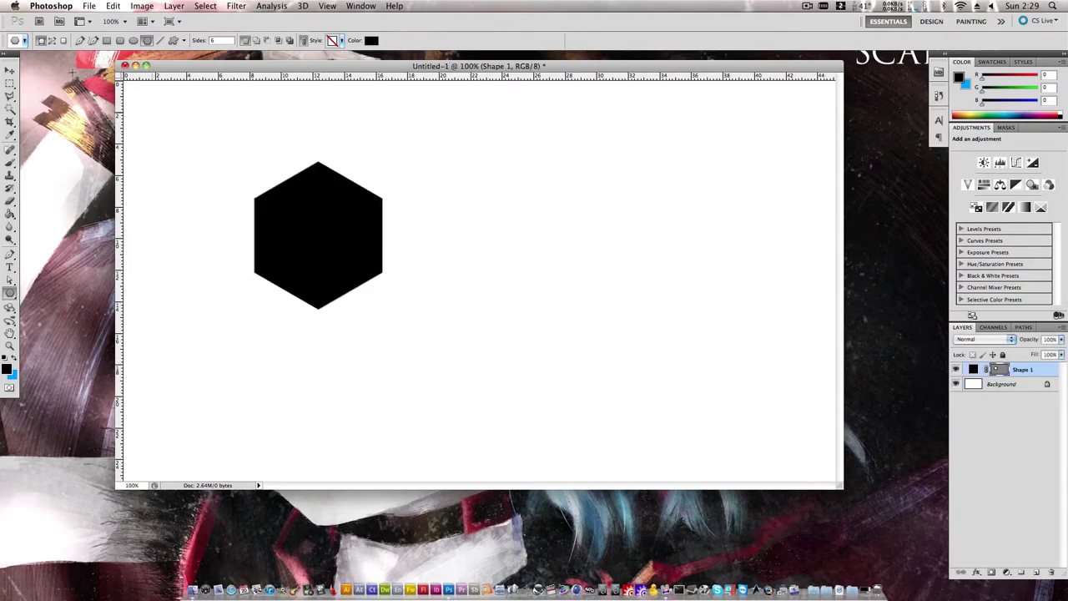
{"action": "left_click", "coordinate": [9, 72]}
{"action": "mouse_move", "coordinate": [319, 208]}
{"action": "left_mouse_down"}
{"action": "mouse_move", "coordinate": [375, 208]}
{"action": "mouse_move", "coordinate": [248, 208]}
{"action": "mouse_move", "coordinate": [242, 171]}
{"action": "mouse_move", "coordinate": [691, 167]}
{"action": "mouse_move", "coordinate": [292, 143]}
{"action": "mouse_move", "coordinate": [293, 362]}
{"action": "mouse_move", "coordinate": [306, 186]}
{"action": "mouse_move", "coordinate": [300, 204]}
{"action": "mouse_move", "coordinate": [321, 219]}
{"action": "left_mouse_up"}
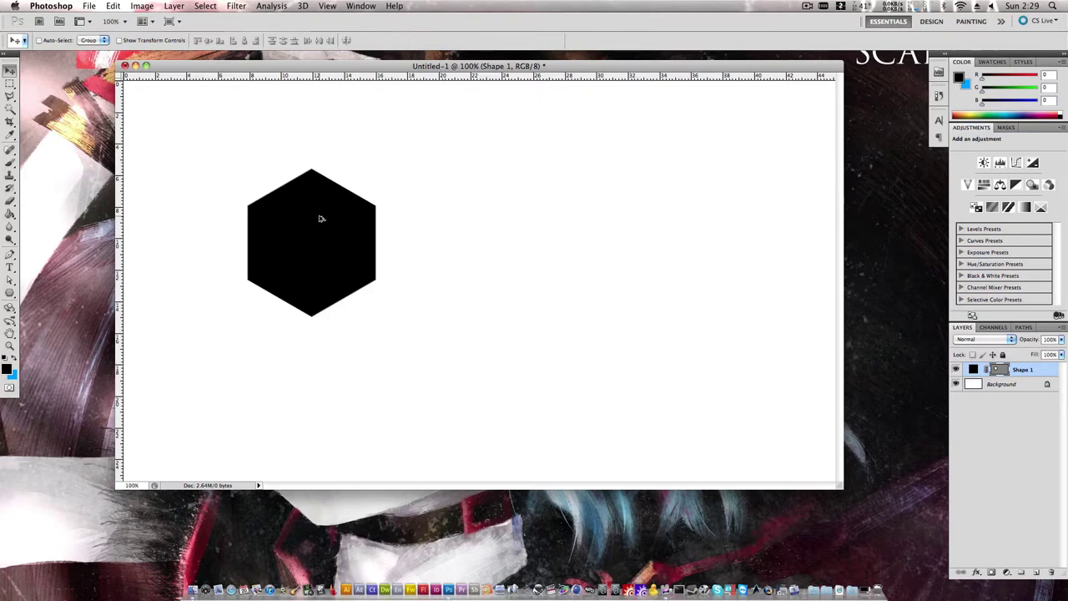
- Duplicate the hexagon twice to the right with transform-copy and repeat, making a row of three
{"action": "key", "text": "super+t"}
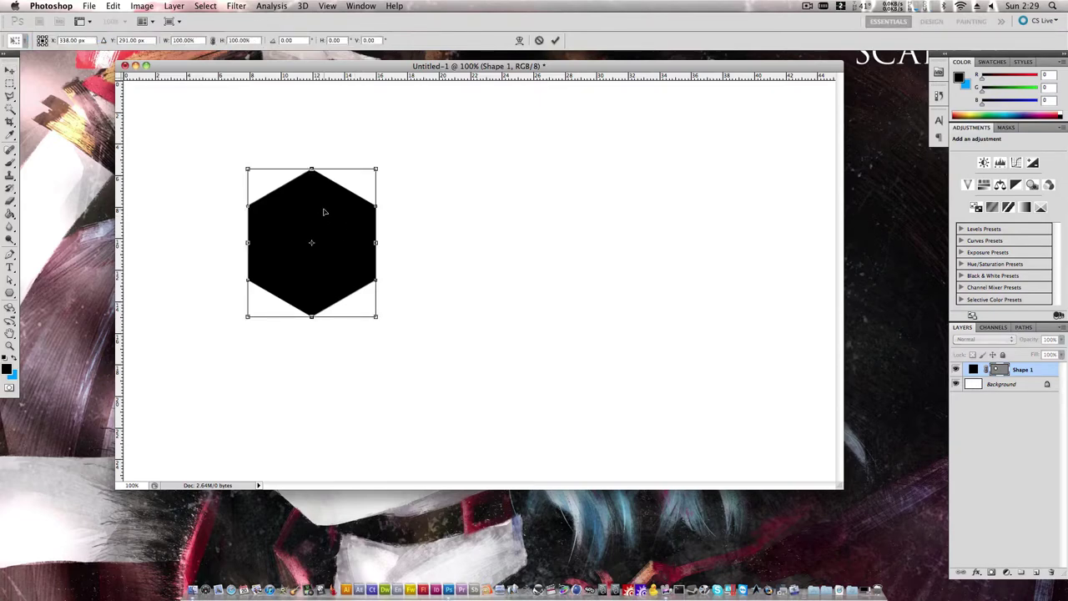
{"action": "left_click_drag", "start_coordinate": [307, 214], "coordinate": [445, 210]}
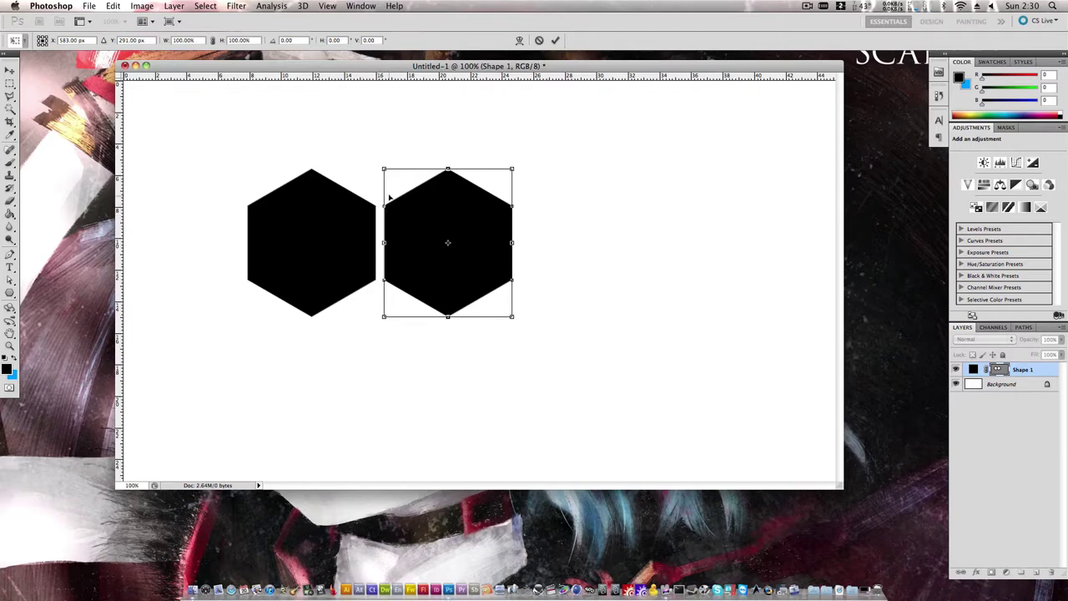
{"action": "left_click", "coordinate": [555, 40]}
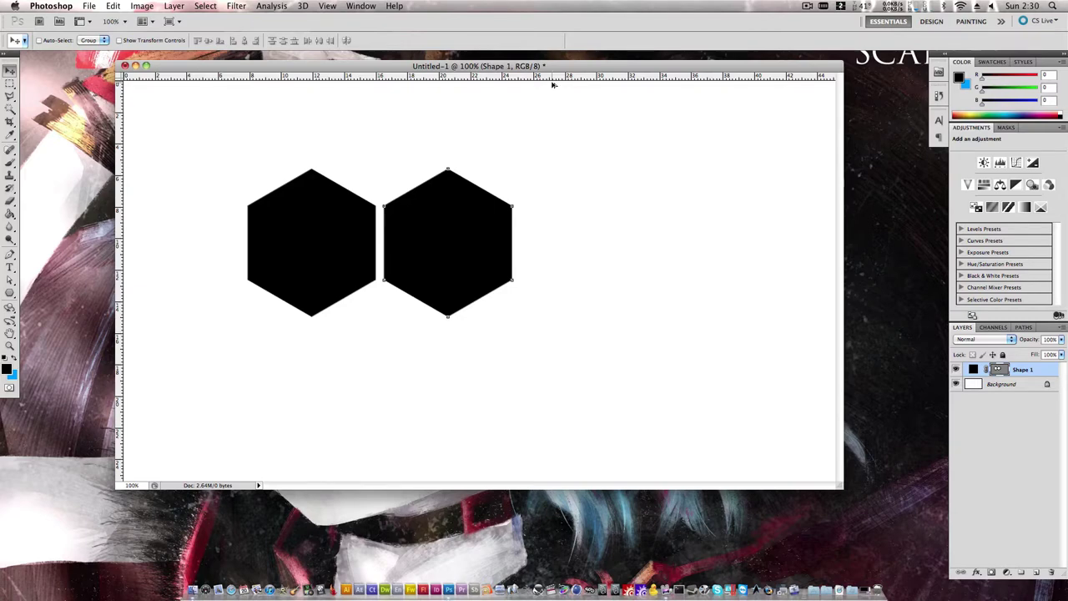
{"action": "key", "text": "alt+shift+super+t"}
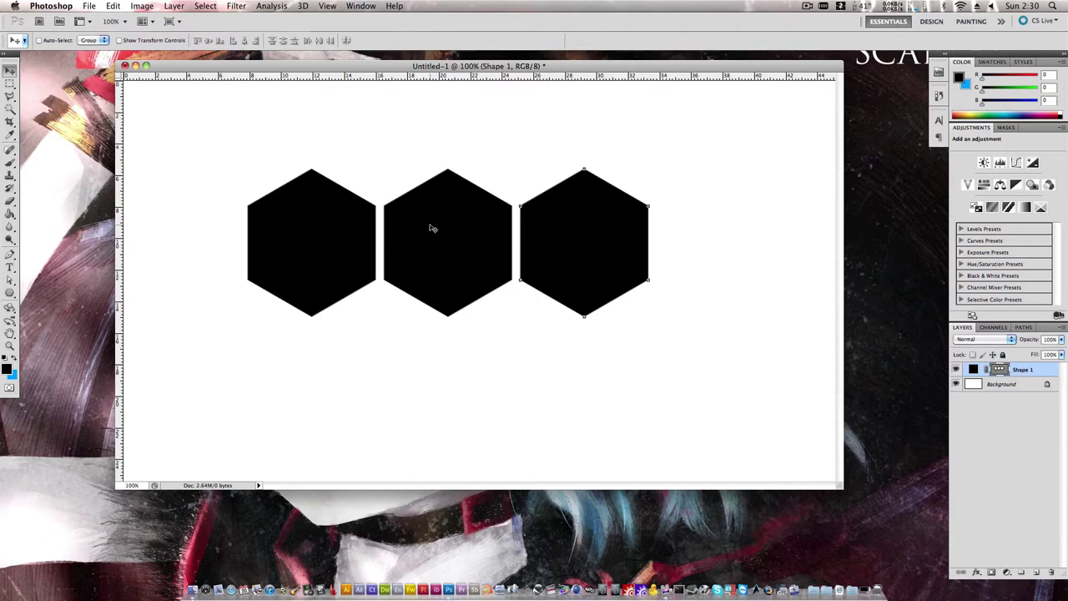
- Copy the hexagon row down and right onto its own layer as an interlocking offset second row
{"action": "left_click_drag", "start_coordinate": [444, 231], "coordinate": [510, 344]}
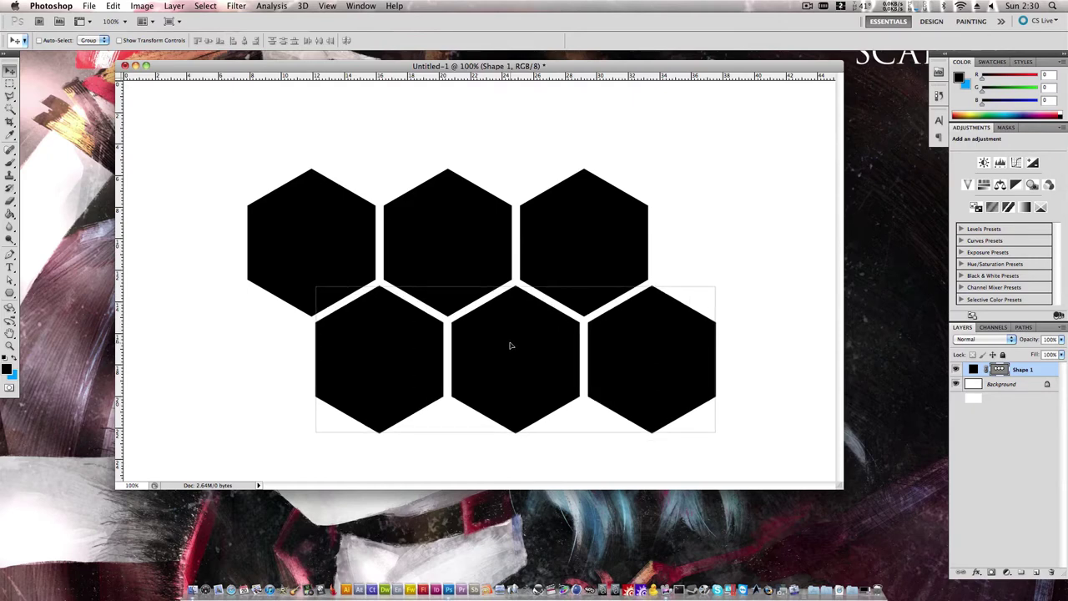
{"action": "key", "text": "super+j"}
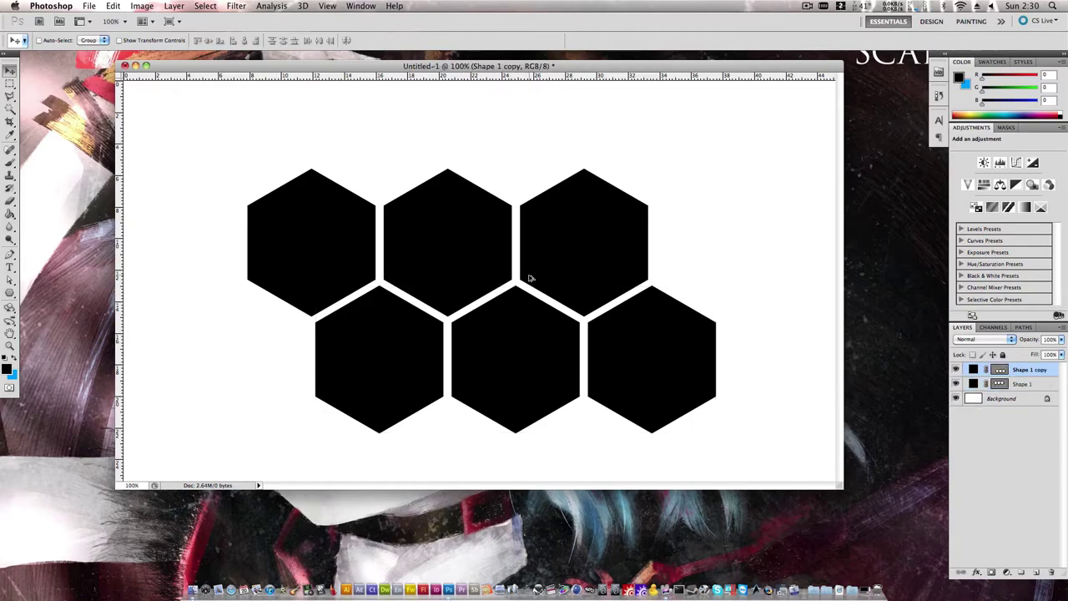
{"action": "scroll", "coordinate": [528, 278], "scroll_direction": "up", "scroll_amount": 10}
{"action": "scroll", "coordinate": [523, 275], "scroll_direction": "up", "scroll_amount": 2}
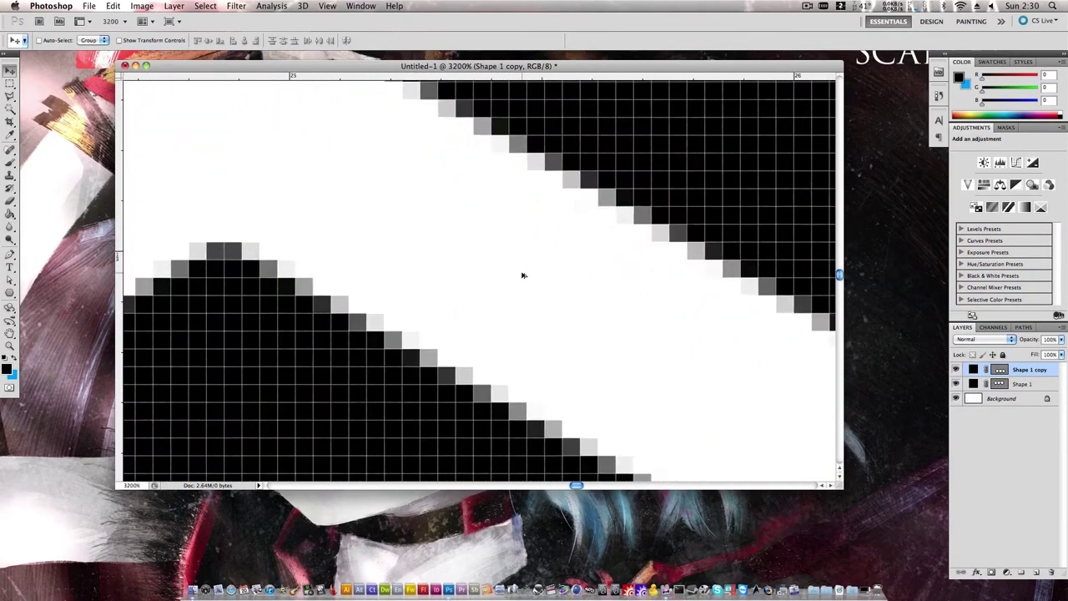
{"action": "scroll", "coordinate": [523, 275], "scroll_direction": "down", "scroll_amount": 5}
{"action": "scroll", "coordinate": [523, 276], "scroll_direction": "up", "scroll_amount": 3}
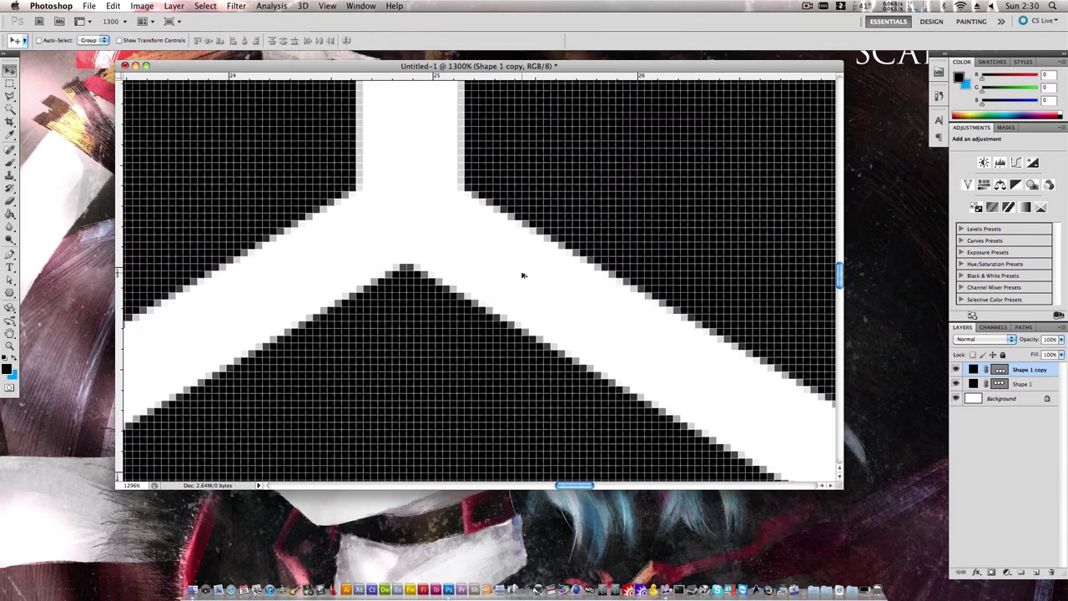
{"action": "key", "text": "super+0"}
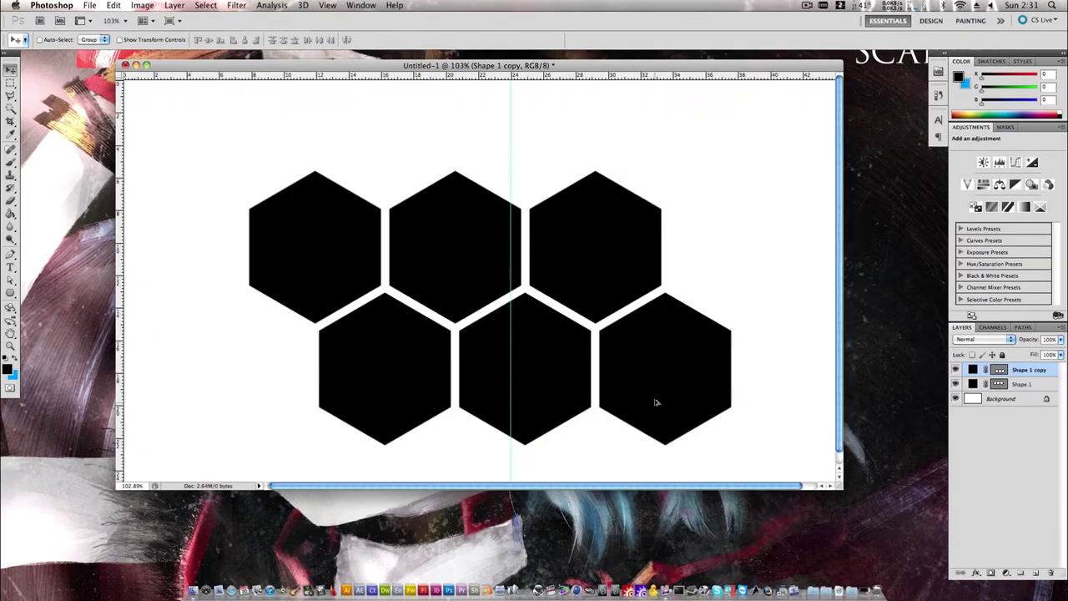
- Add a third hexagon row and snap a vertical guide to the left hexagon tip
{"action": "left_click_drag", "start_coordinate": [647, 358], "coordinate": [595, 442]}
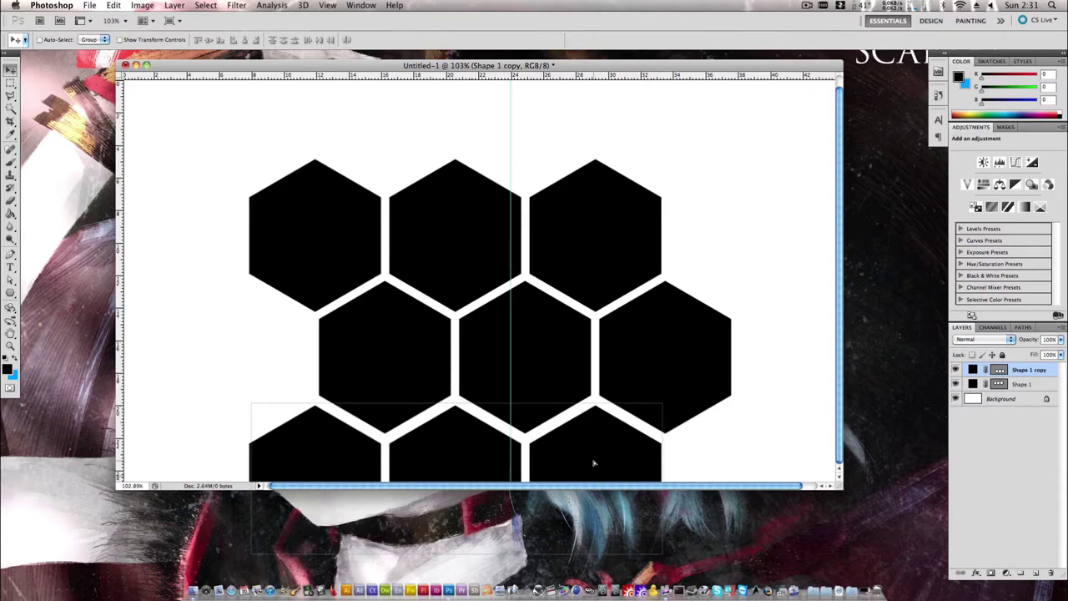
{"action": "key", "text": "super+0"}
{"action": "left_click_drag", "start_coordinate": [119, 167], "coordinate": [398, 312]}
{"action": "right_click", "coordinate": [413, 319]}
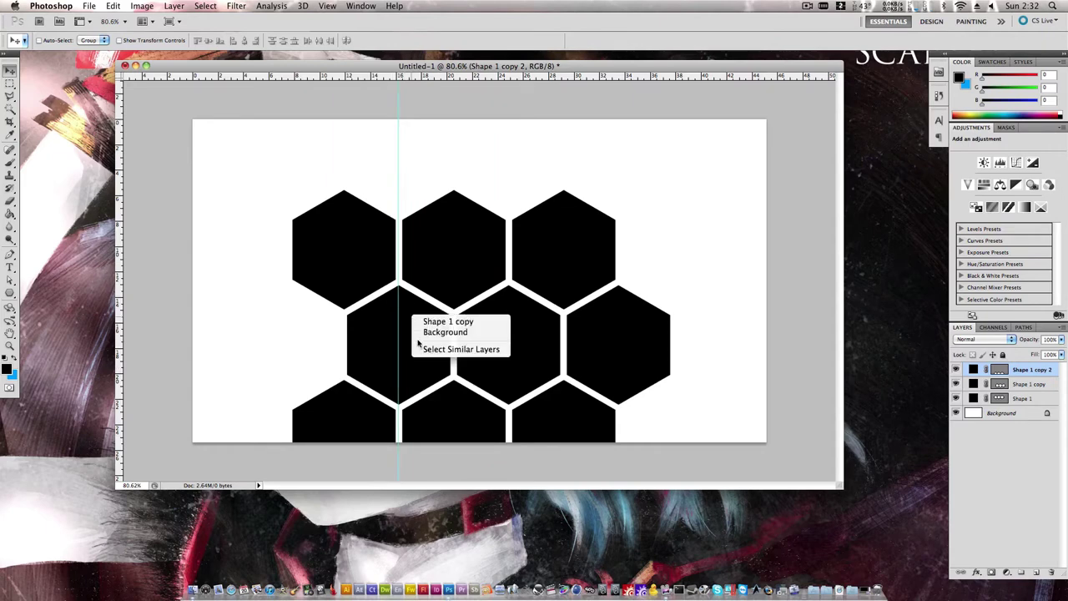
{"action": "left_click", "coordinate": [434, 317]}
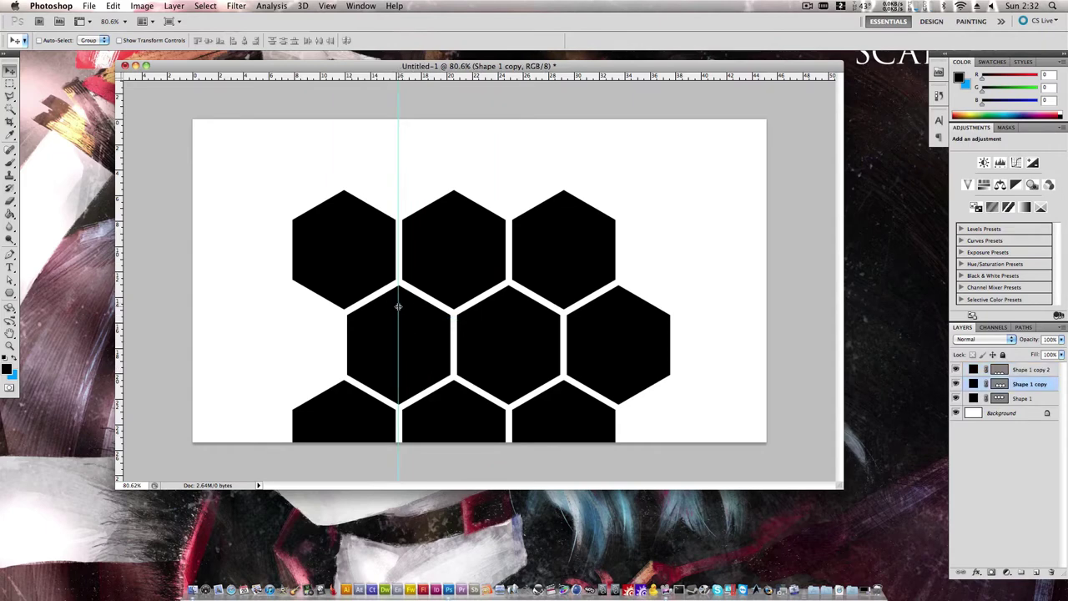
{"action": "left_click_drag", "start_coordinate": [398, 306], "coordinate": [397, 307]}
{"action": "right_click", "coordinate": [441, 335]}
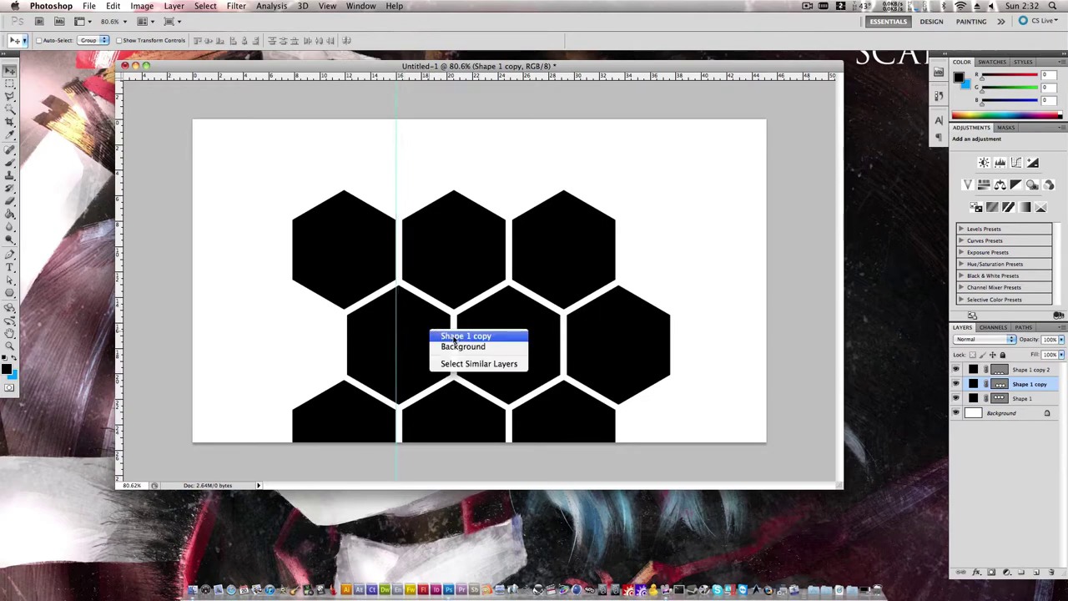
{"action": "key", "text": "Escape"}
{"action": "scroll", "coordinate": [393, 305], "scroll_direction": "up", "scroll_amount": 10}
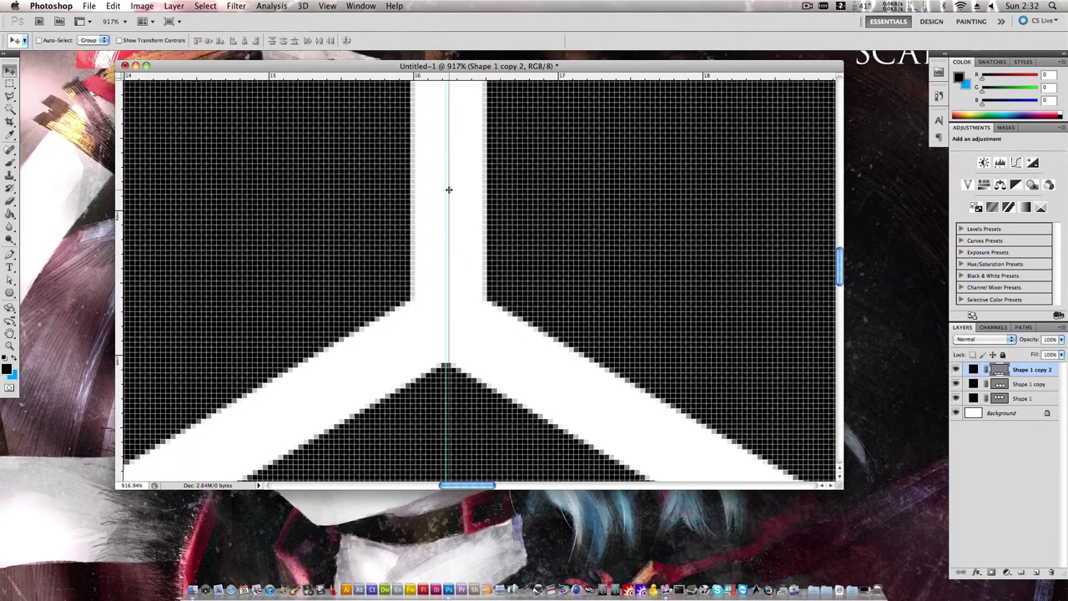
{"action": "left_click_drag", "start_coordinate": [448, 189], "coordinate": [447, 189]}
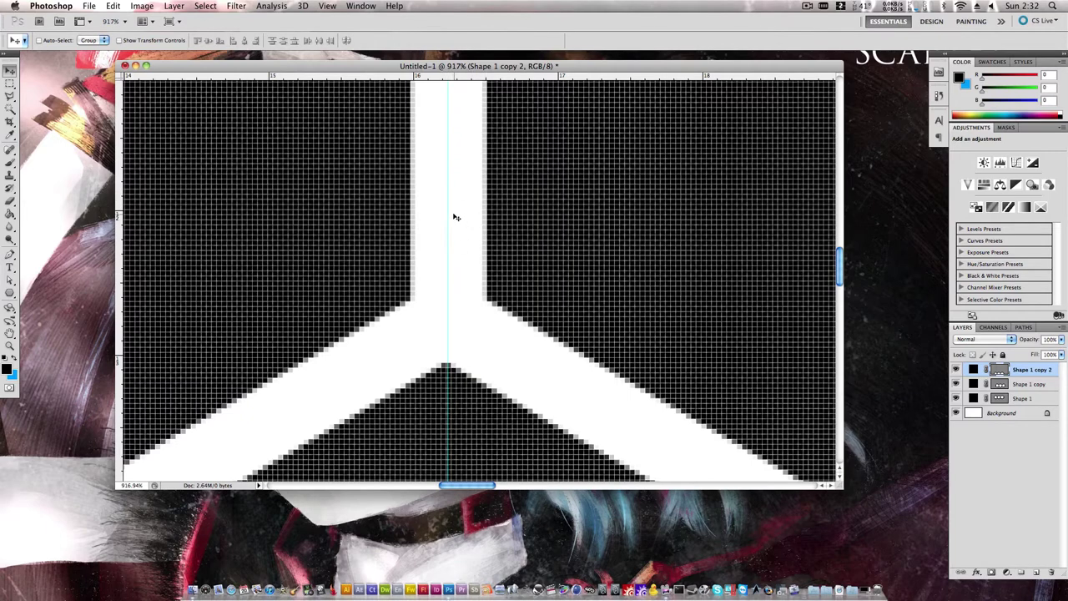
{"action": "scroll", "coordinate": [455, 217], "scroll_direction": "down", "scroll_amount": 10}
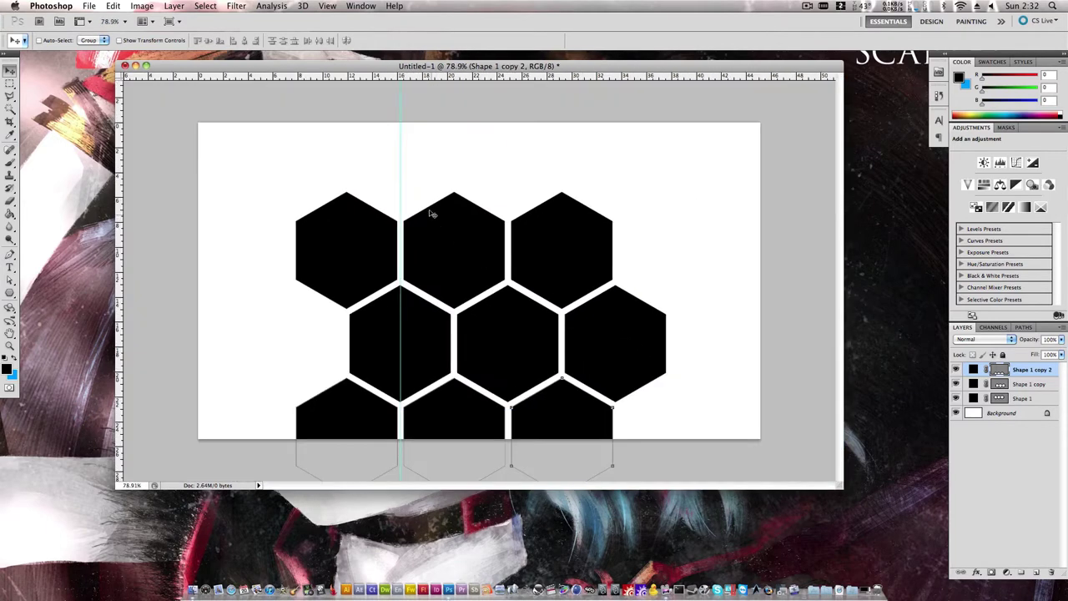
- Add a second vertical guide aligned with the hexagons' right-edge tip
{"action": "left_click_drag", "start_coordinate": [122, 195], "coordinate": [616, 220]}
{"action": "scroll", "coordinate": [641, 338], "scroll_direction": "up", "scroll_amount": 8}
{"action": "scroll", "coordinate": [691, 202], "scroll_direction": "up", "scroll_amount": 4}
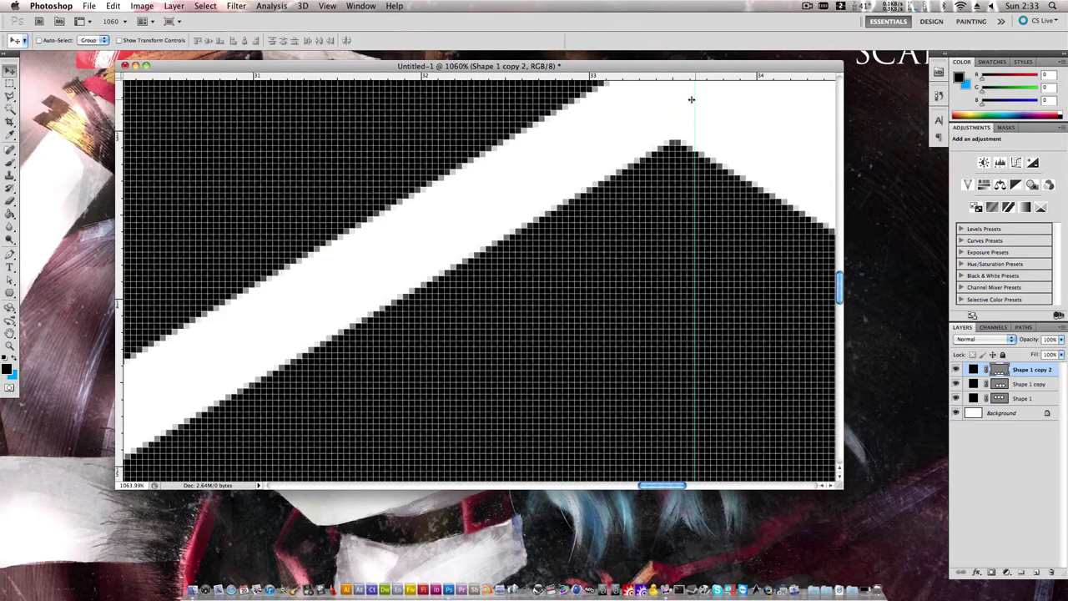
{"action": "left_click_drag", "start_coordinate": [690, 99], "coordinate": [674, 102]}
{"action": "scroll", "coordinate": [504, 272], "scroll_direction": "down", "scroll_amount": 8}
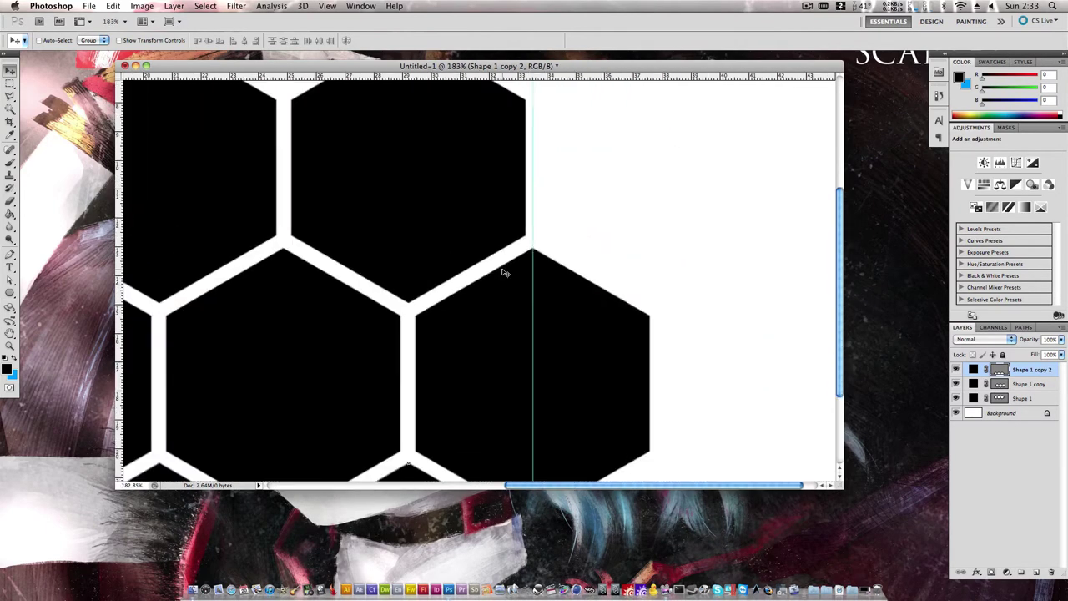
{"action": "scroll", "coordinate": [403, 259], "scroll_direction": "down", "scroll_amount": 2}
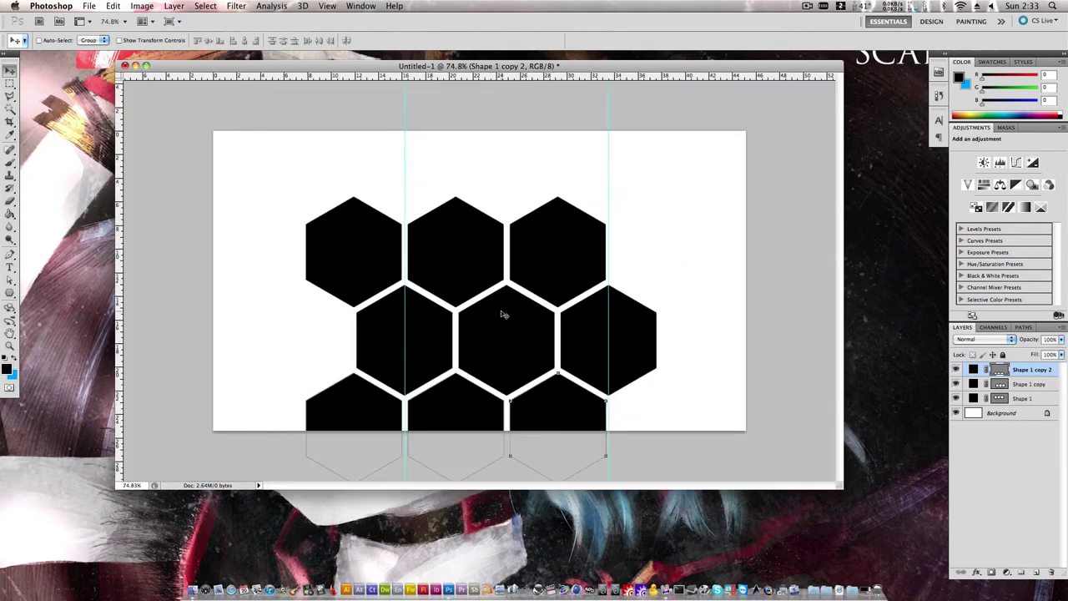
- Add horizontal guides through the middles of the first and third hexagon rows
{"action": "left_click_drag", "start_coordinate": [527, 76], "coordinate": [509, 249]}
{"action": "right_click", "coordinate": [564, 219]}
{"action": "left_click", "coordinate": [581, 224]}
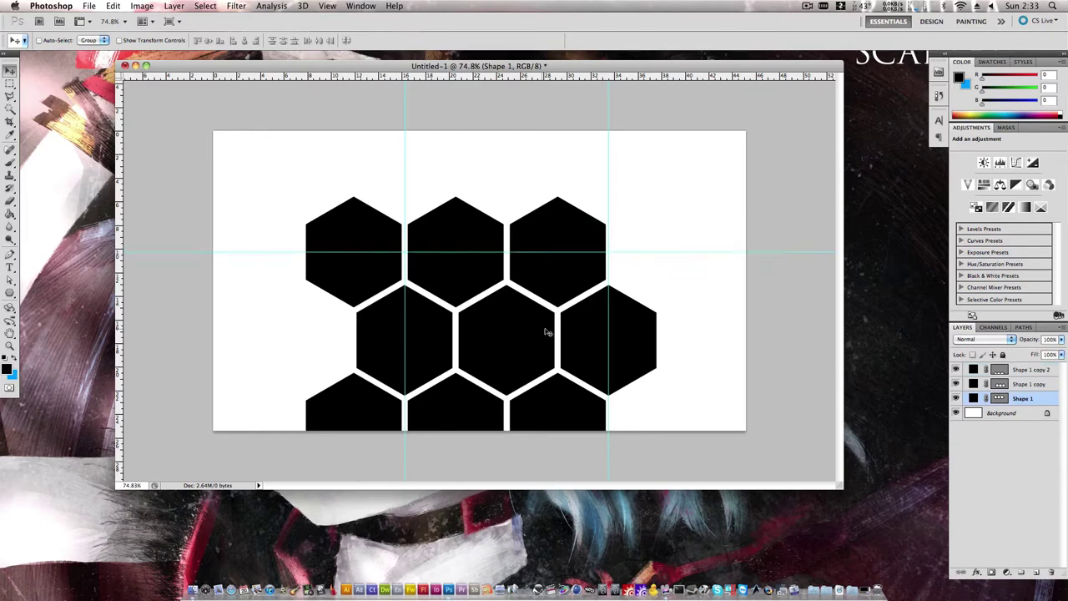
{"action": "right_click", "coordinate": [557, 404]}
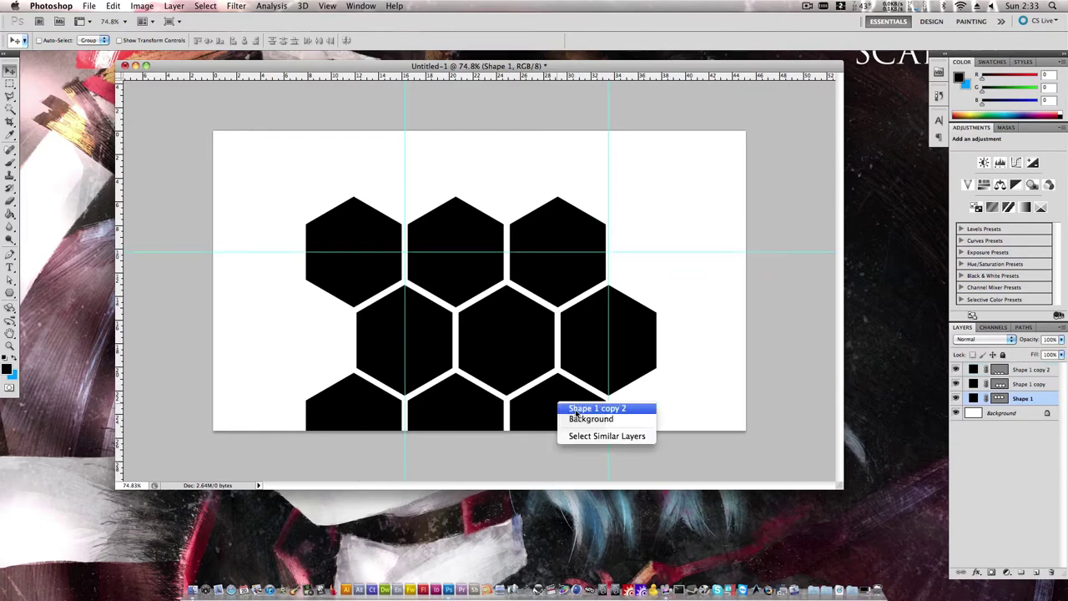
{"action": "left_click", "coordinate": [576, 410]}
{"action": "left_click_drag", "start_coordinate": [531, 79], "coordinate": [532, 427]}
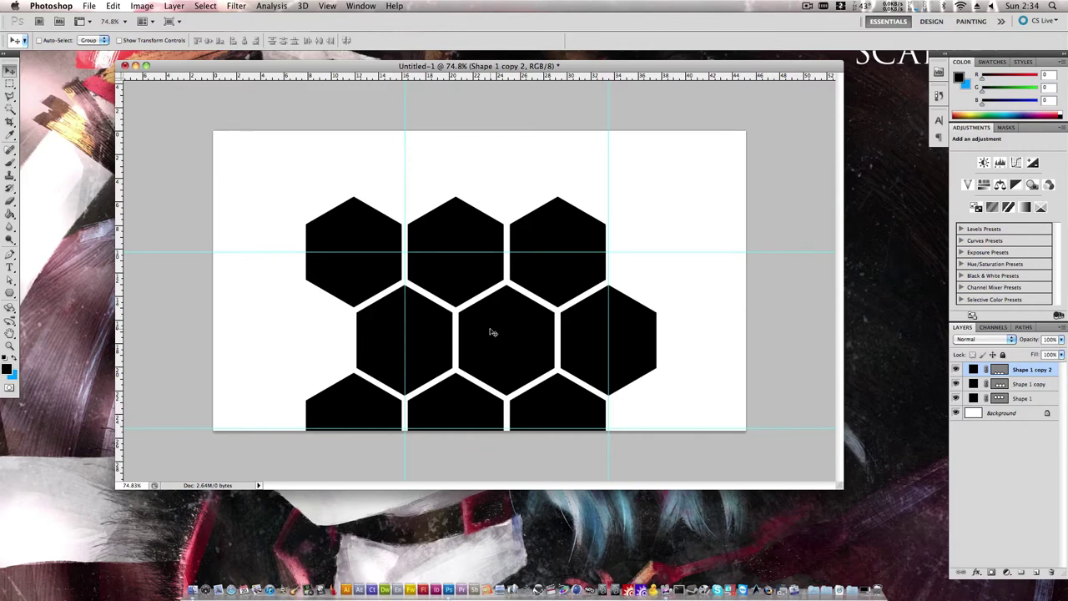
- Select the guide-bounded tile and define it as the pattern 'Honeycomb Texture'
{"action": "left_click", "coordinate": [10, 83]}
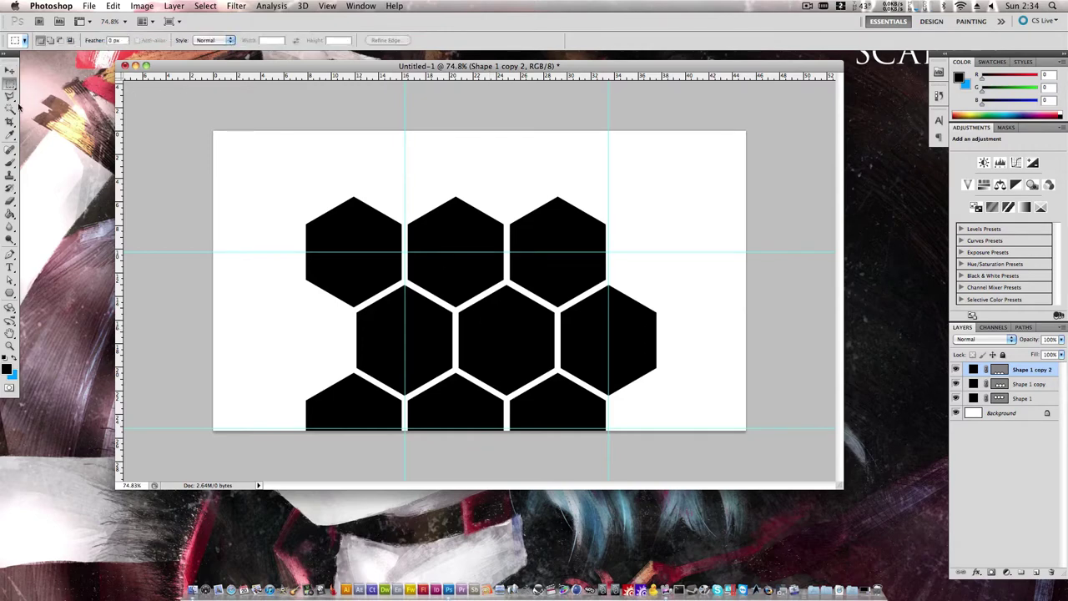
{"action": "left_click_drag", "start_coordinate": [542, 364], "coordinate": [607, 430]}
{"action": "left_click", "coordinate": [116, 6]}
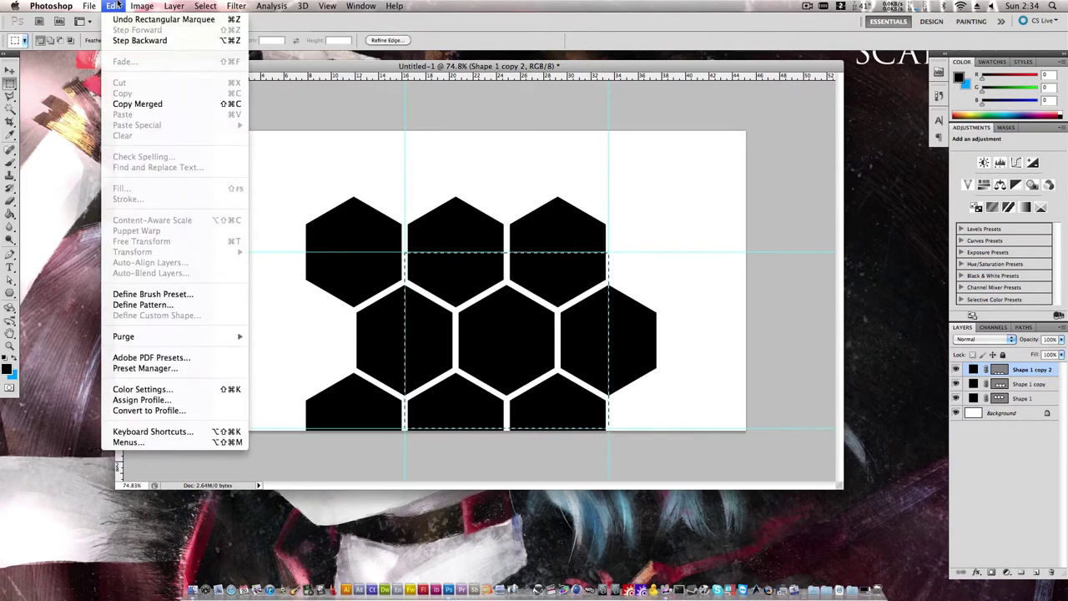
{"action": "left_click", "coordinate": [148, 306]}
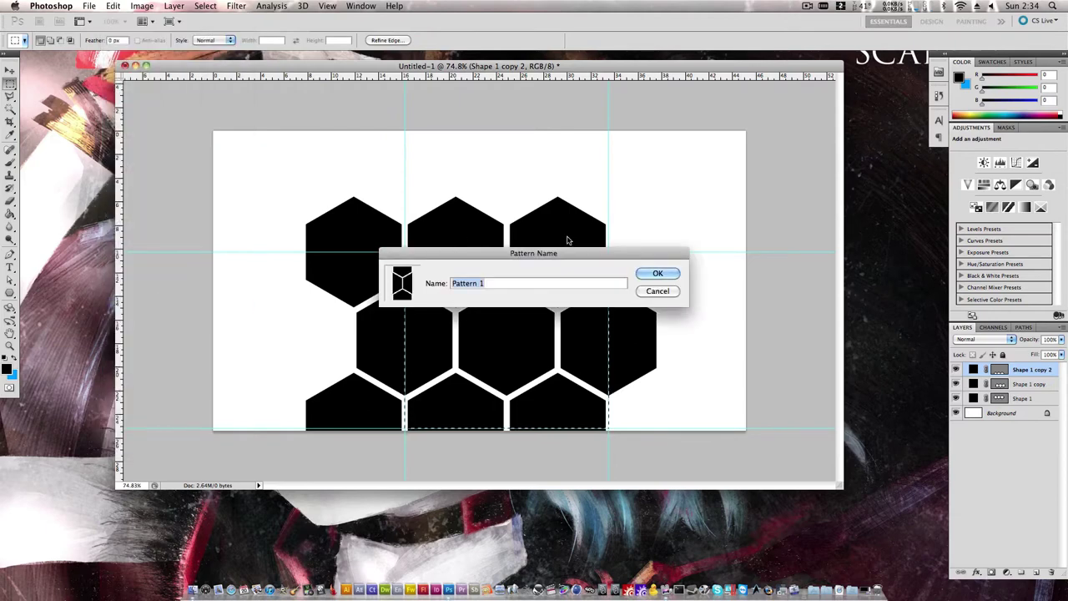
{"action": "type", "text": "Honeycomb Texture"}
{"action": "left_click", "coordinate": [657, 274]}
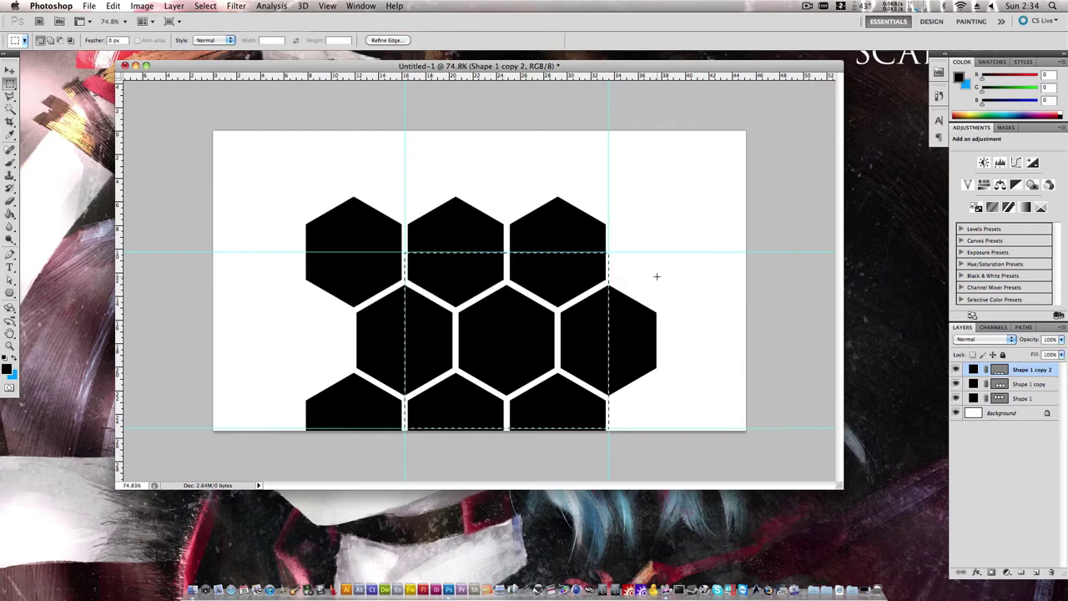
- Create a new blank document and unlock its Background layer
{"action": "left_click", "coordinate": [89, 6]}
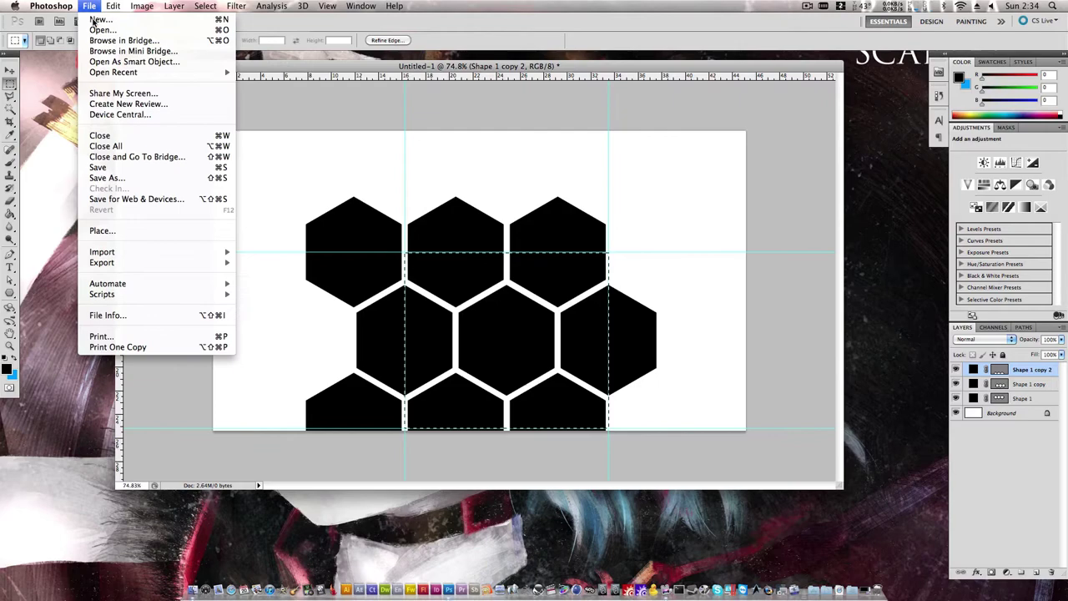
{"action": "left_click", "coordinate": [98, 22]}
{"action": "left_click", "coordinate": [655, 239]}
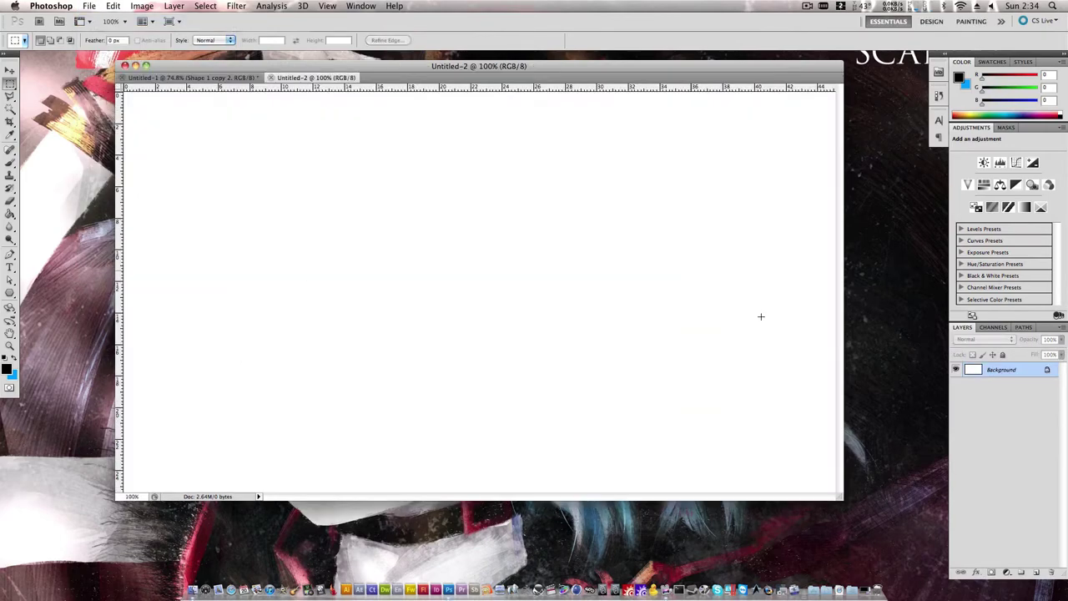
{"action": "double_click", "coordinate": [1012, 377]}
- Convert the background to Layer 0 and give it a Pattern Overlay using the honeycomb pattern
{"action": "left_click", "coordinate": [629, 284]}
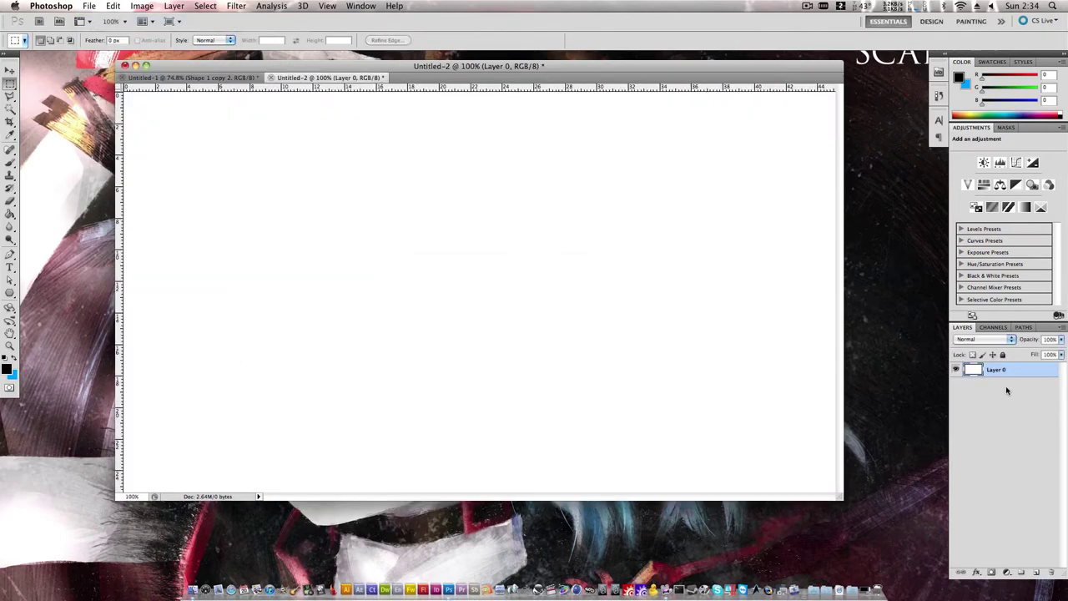
{"action": "right_click", "coordinate": [1003, 368]}
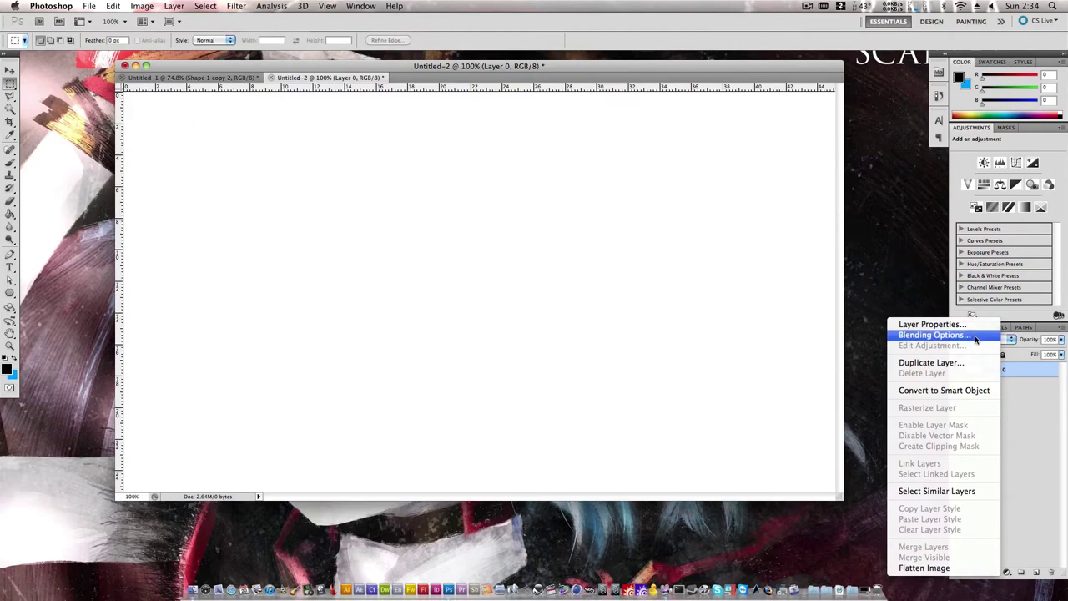
{"action": "left_click", "coordinate": [973, 335]}
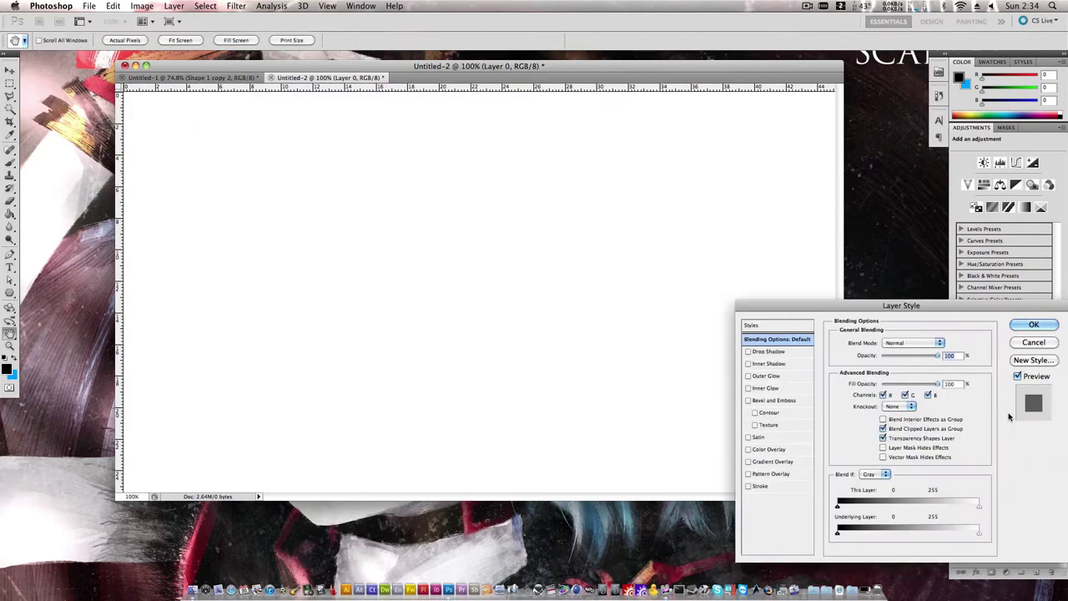
{"action": "left_click", "coordinate": [748, 474]}
{"action": "left_click", "coordinate": [784, 474]}
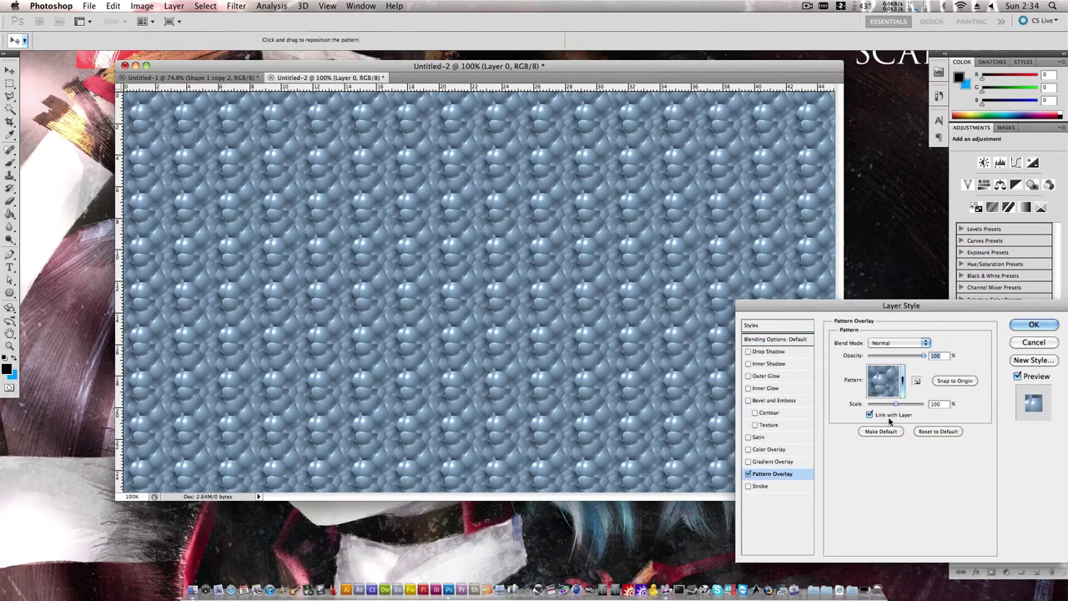
{"action": "left_click", "coordinate": [901, 381]}
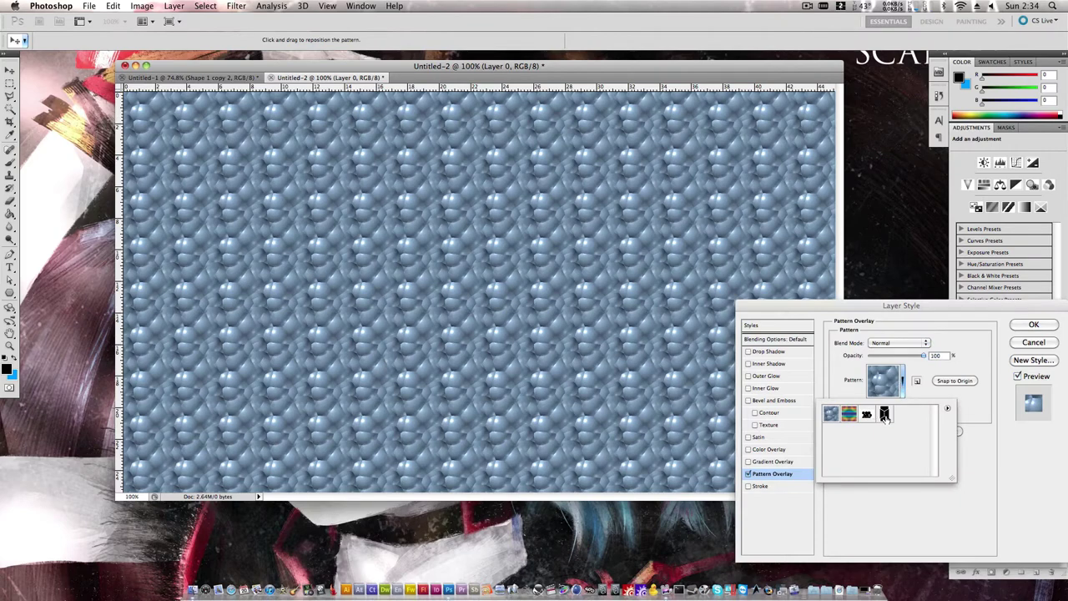
{"action": "left_click", "coordinate": [884, 414]}
{"action": "left_click", "coordinate": [984, 471]}
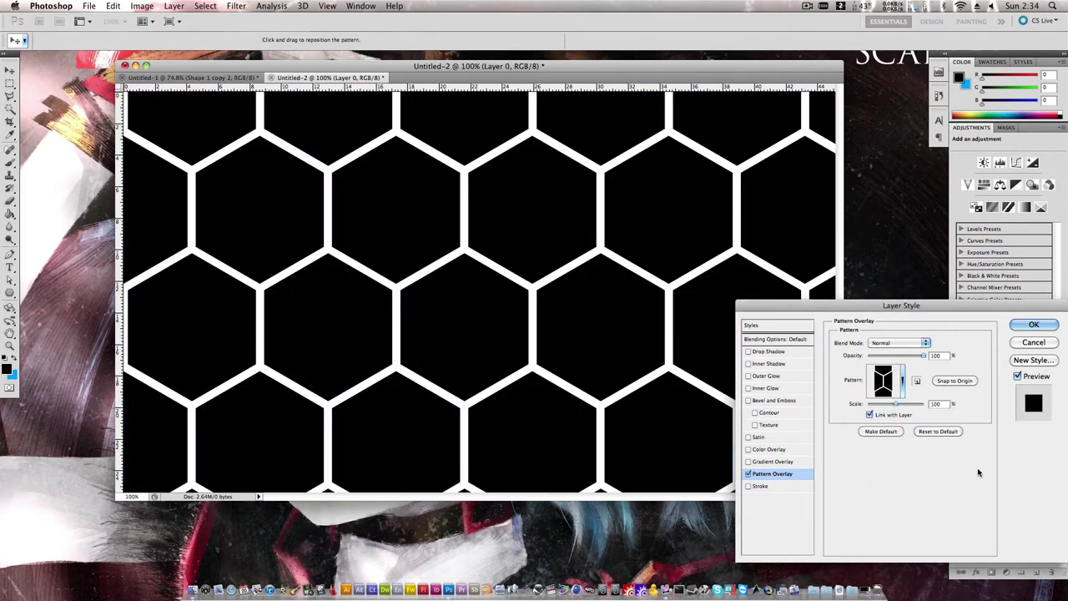
- Reposition the overlay pattern and reduce its scale into a fine hexagon grid
{"action": "left_click_drag", "start_coordinate": [653, 250], "coordinate": [382, 348]}
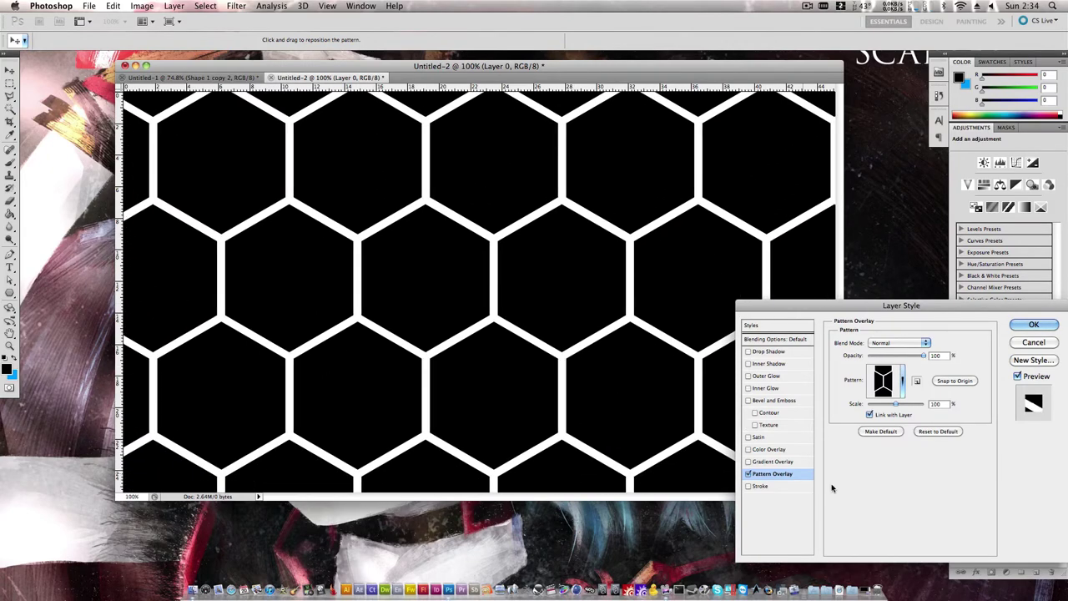
{"action": "left_click_drag", "start_coordinate": [898, 406], "coordinate": [868, 405]}
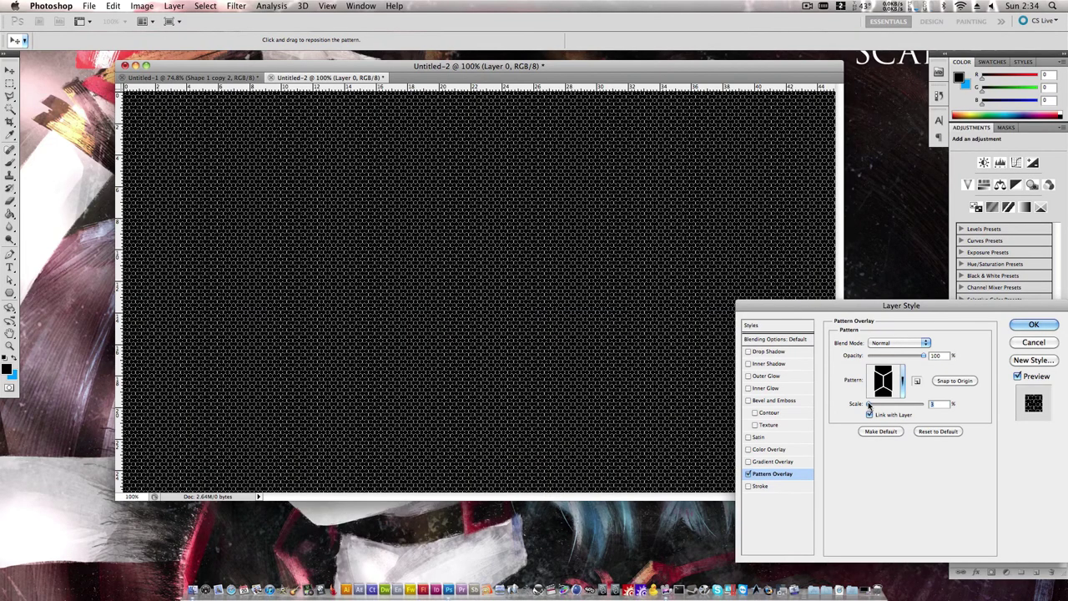
{"action": "left_click_drag", "start_coordinate": [871, 404], "coordinate": [870, 404]}
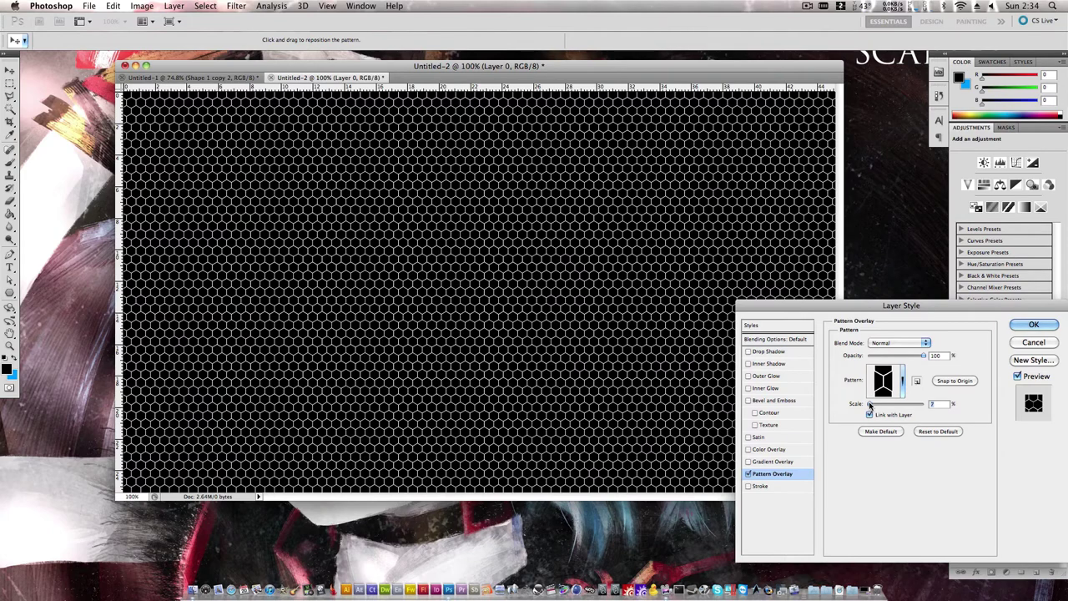
{"action": "left_click_drag", "start_coordinate": [870, 404], "coordinate": [871, 405]}
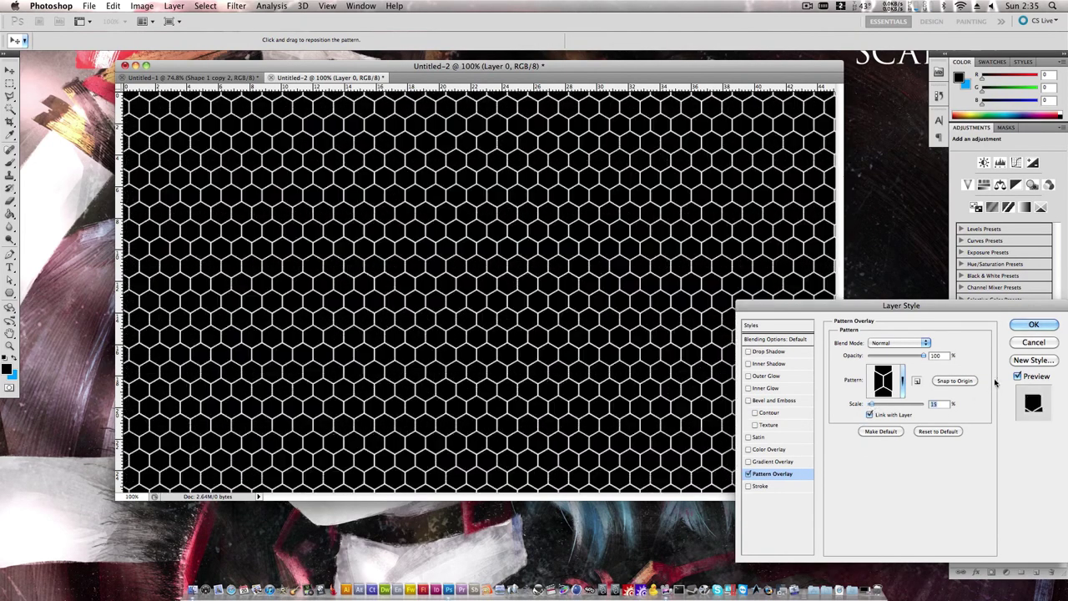
- Apply the overlay and fill the layer with solid black #000000 beneath the white hexagons
{"action": "left_click", "coordinate": [1033, 324]}
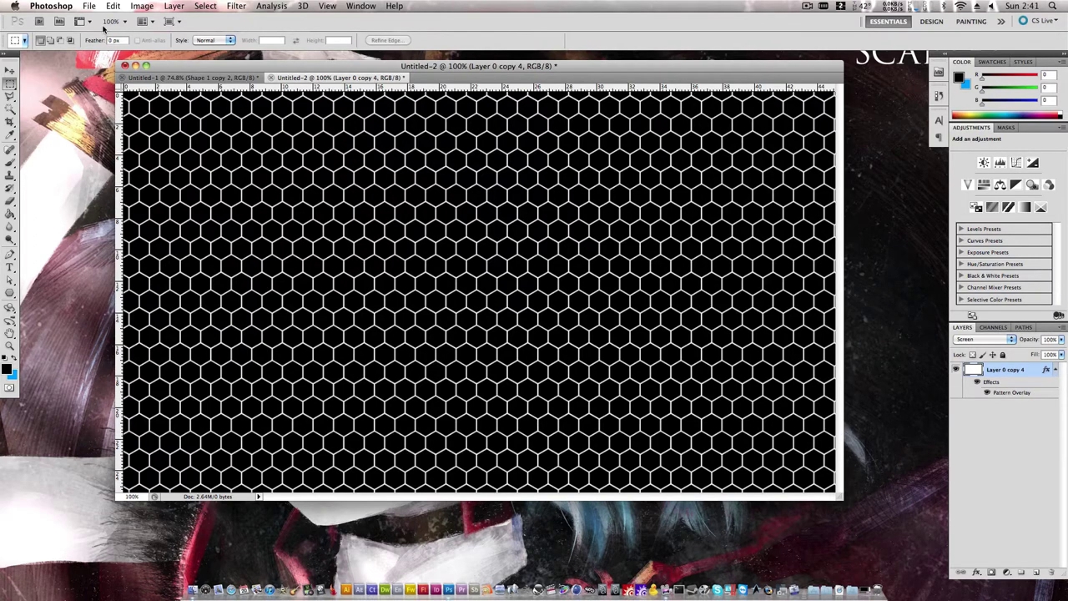
{"action": "left_click", "coordinate": [111, 6]}
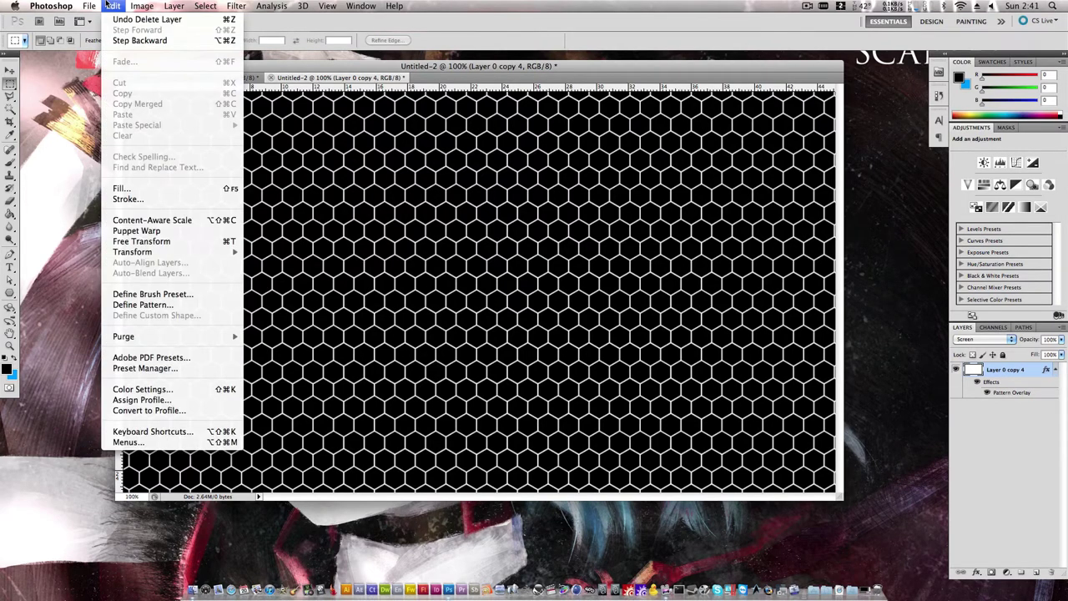
{"action": "left_click", "coordinate": [125, 188]}
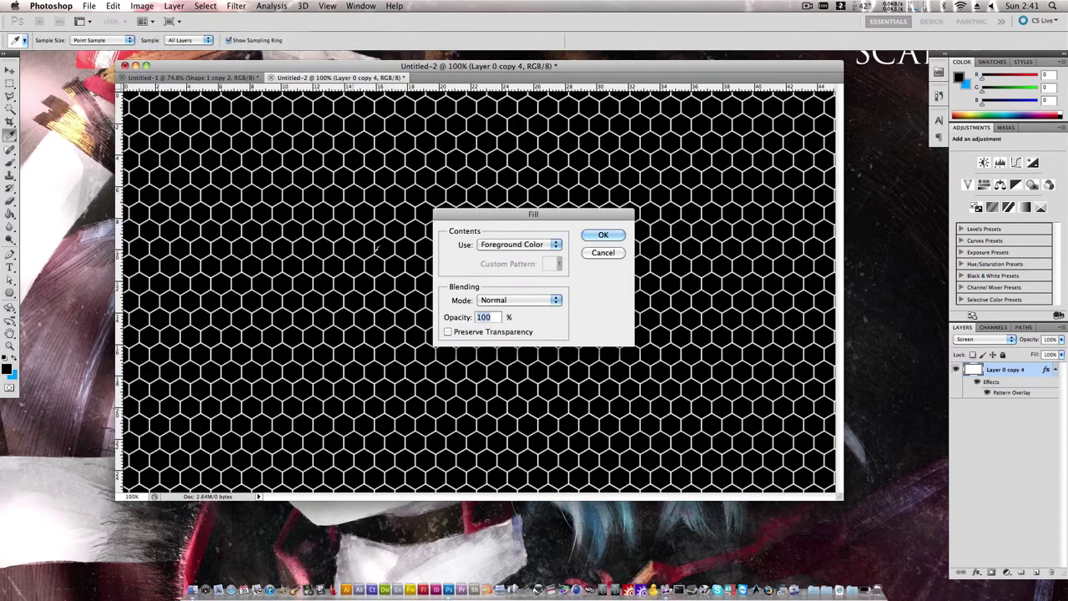
{"action": "left_click", "coordinate": [515, 244]}
{"action": "left_click", "coordinate": [507, 265]}
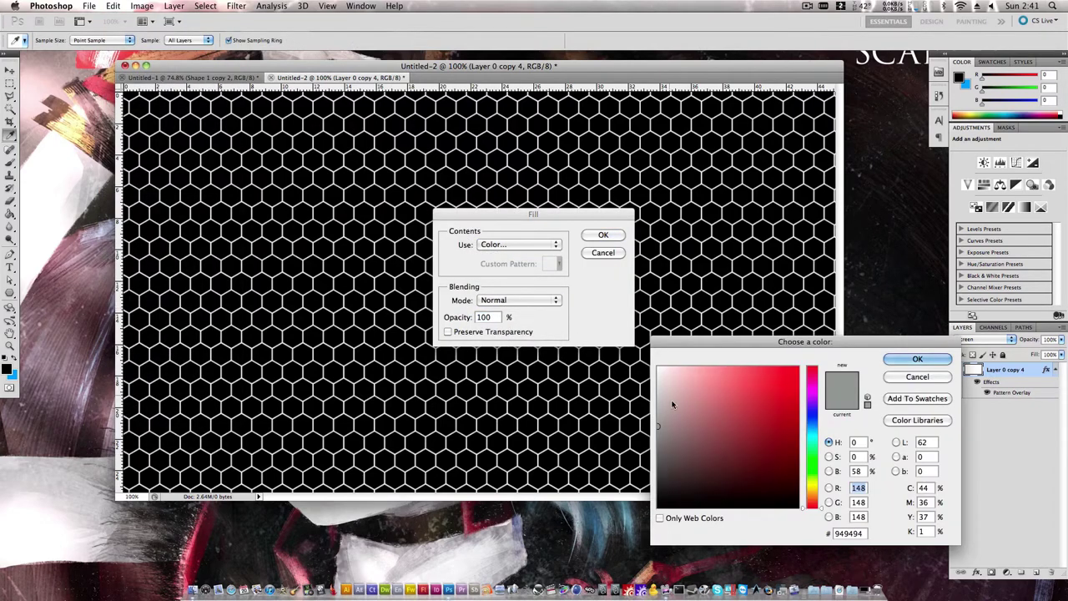
{"action": "left_click_drag", "start_coordinate": [673, 404], "coordinate": [658, 507]}
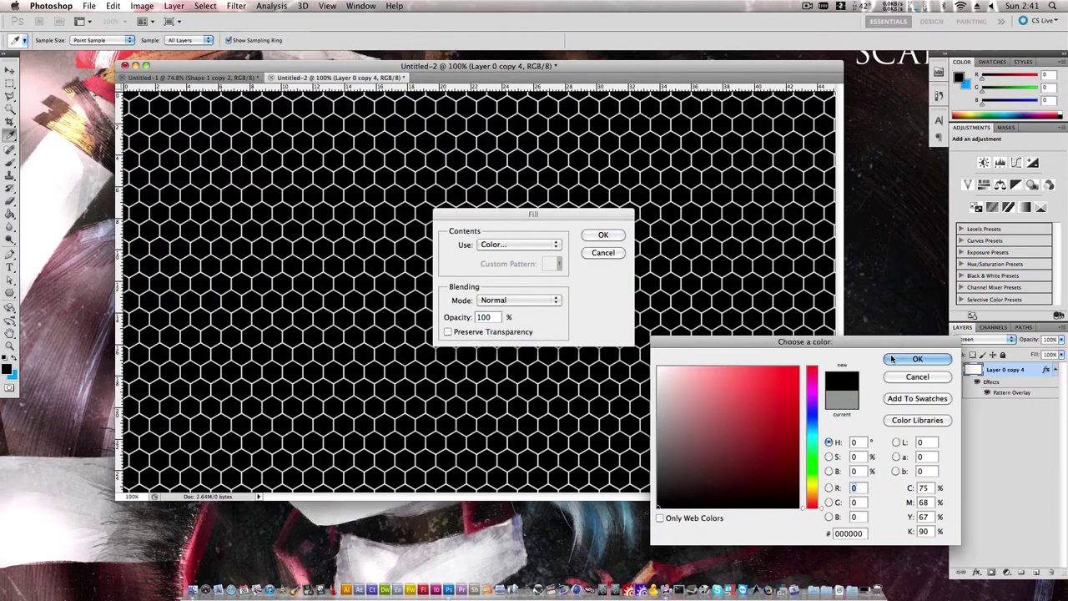
{"action": "left_click", "coordinate": [892, 358]}
{"action": "left_click", "coordinate": [604, 234]}
{"action": "key", "text": "m"}
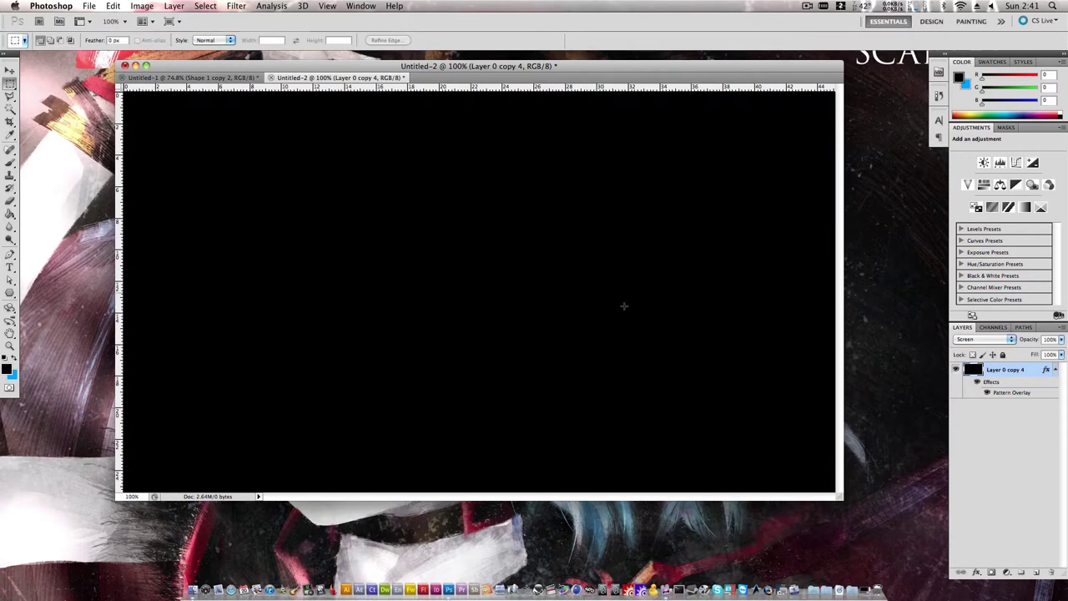
{"action": "left_click", "coordinate": [961, 429]}
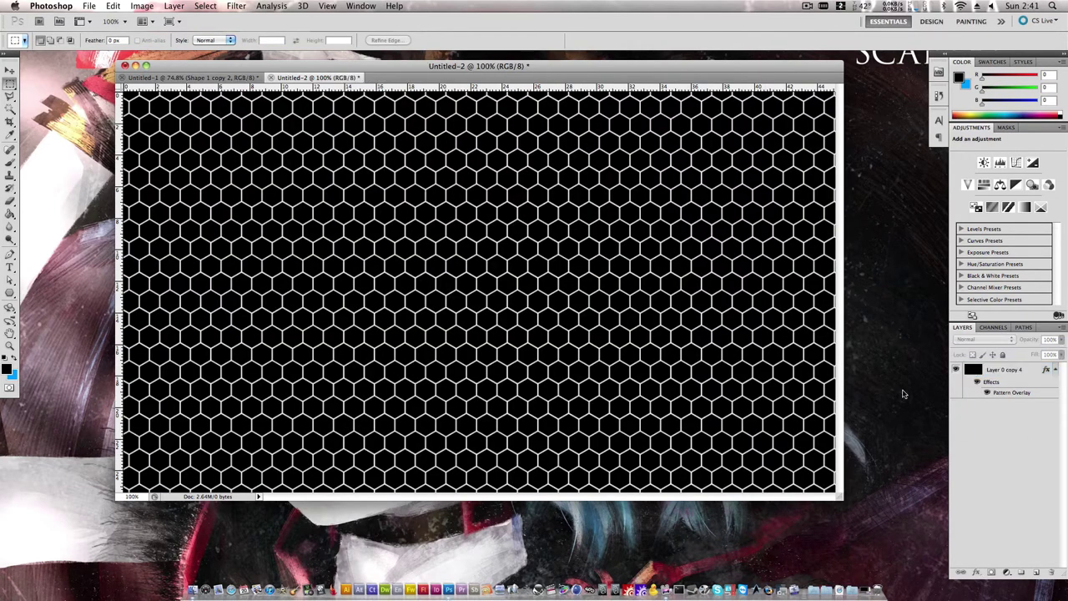
- Duplicate Layer 0 copy 4, creating Layer 0 copy 5
{"action": "left_click", "coordinate": [992, 376]}
{"action": "right_click", "coordinate": [994, 374]}
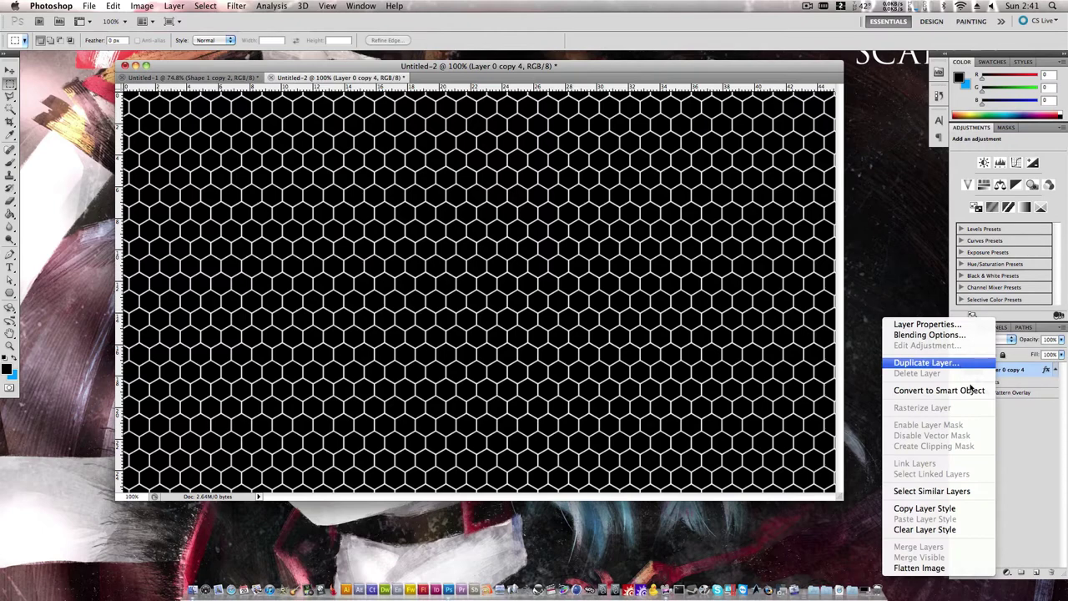
{"action": "left_click", "coordinate": [926, 362]}
{"action": "left_click", "coordinate": [640, 282]}
{"action": "left_click", "coordinate": [998, 473]}
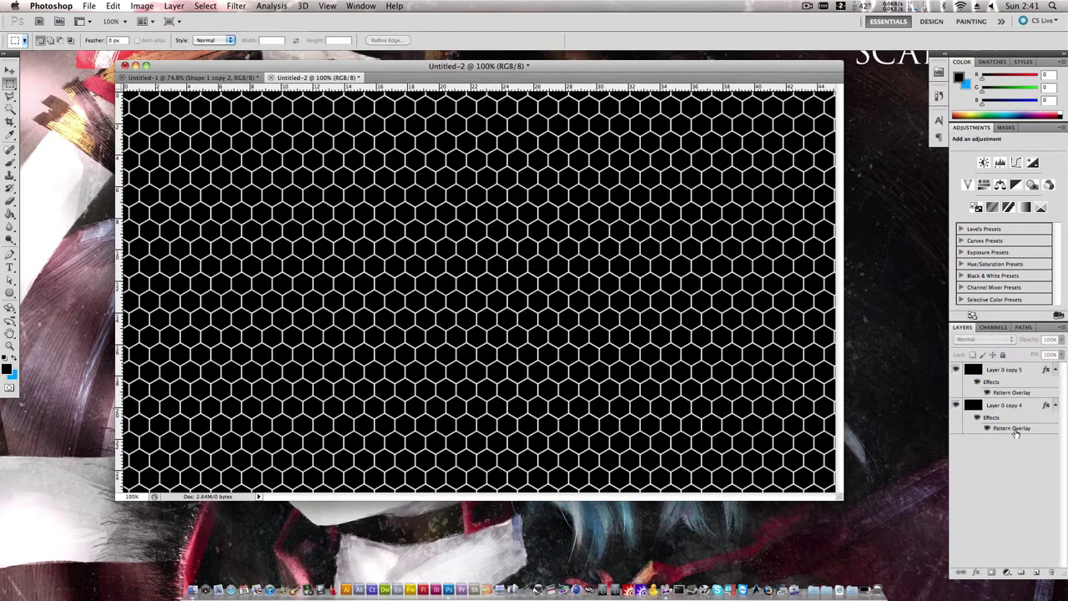
- Set Layer 0 copy 5's Pattern Overlay blend mode to Screen
{"action": "left_click", "coordinate": [1008, 396]}
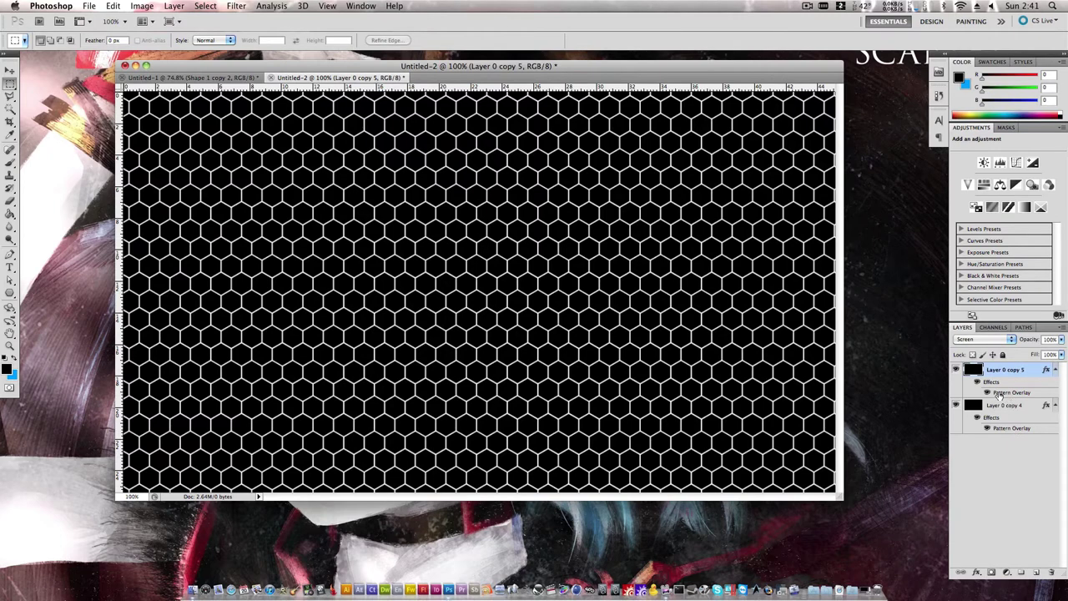
{"action": "double_click", "coordinate": [998, 393]}
{"action": "left_click", "coordinate": [707, 278]}
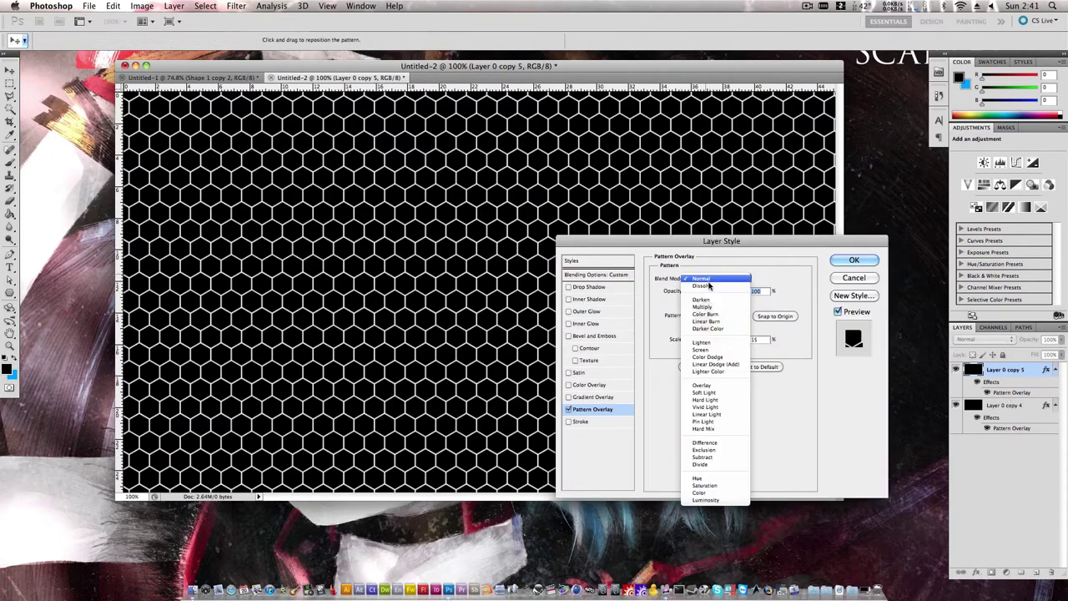
{"action": "left_click", "coordinate": [714, 350]}
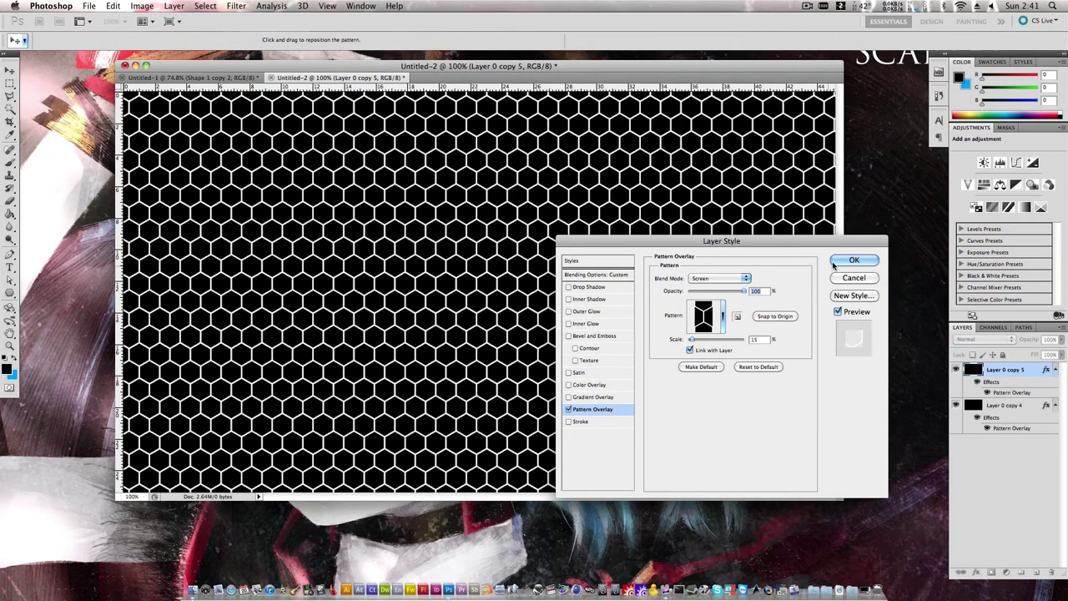
{"action": "left_click", "coordinate": [845, 260]}
- Set Layer 0 copy 4's Pattern Overlay to scale 3 and opacity 42 for a fine sub-pattern
{"action": "left_click", "coordinate": [1001, 430]}
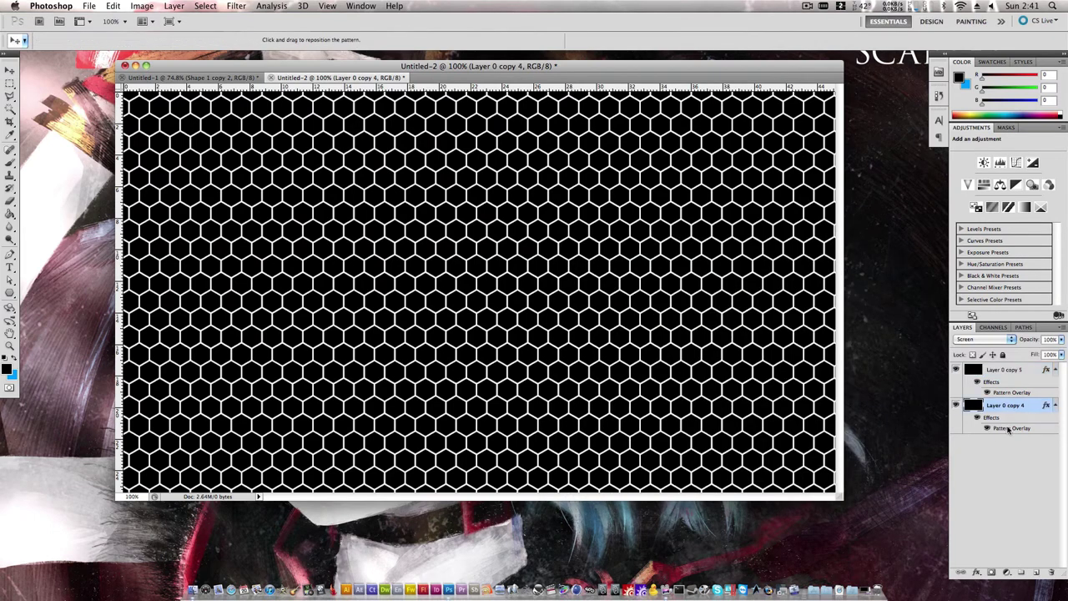
{"action": "double_click", "coordinate": [1008, 430]}
{"action": "left_click_drag", "start_coordinate": [678, 341], "coordinate": [689, 344]}
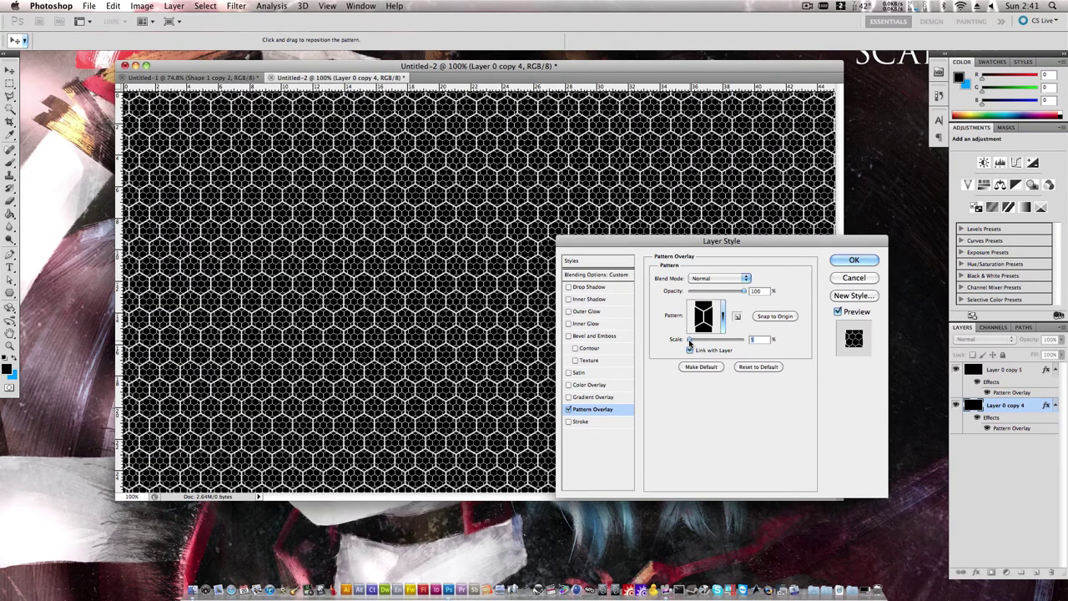
{"action": "left_click_drag", "start_coordinate": [386, 337], "coordinate": [390, 360]}
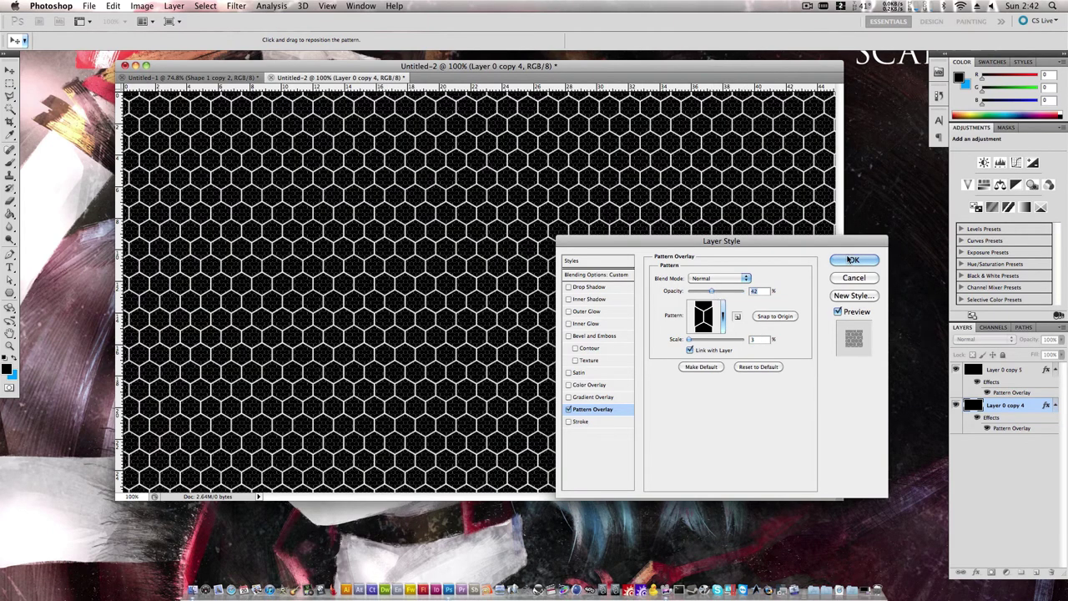
{"action": "left_click", "coordinate": [849, 261]}
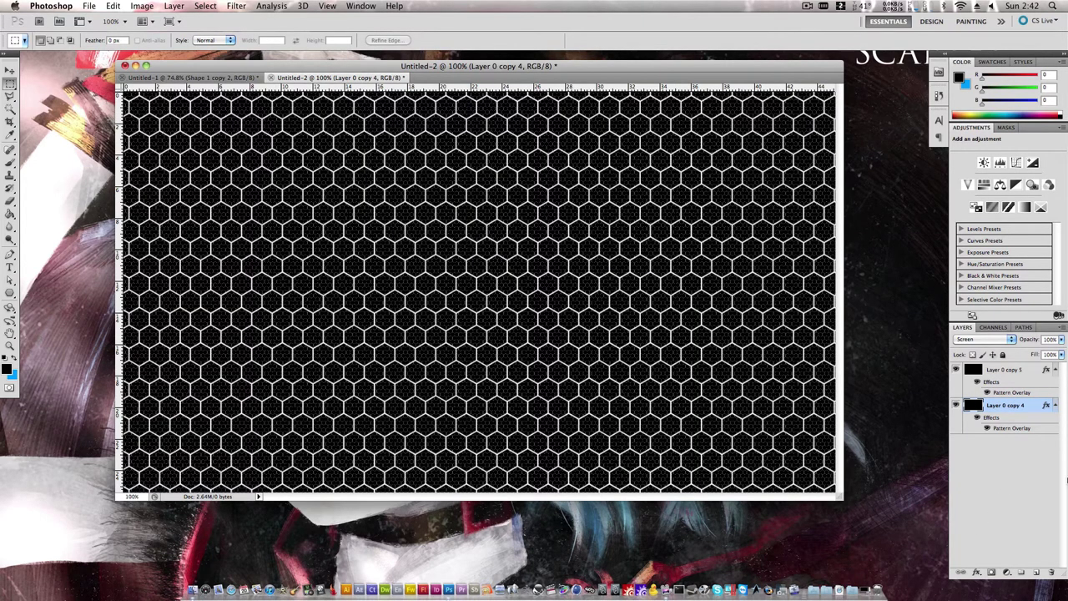
- Merge the two hexagon layers into a single layer
{"action": "left_click", "coordinate": [997, 371], "text": "shift"}
{"action": "right_click", "coordinate": [1001, 370]}
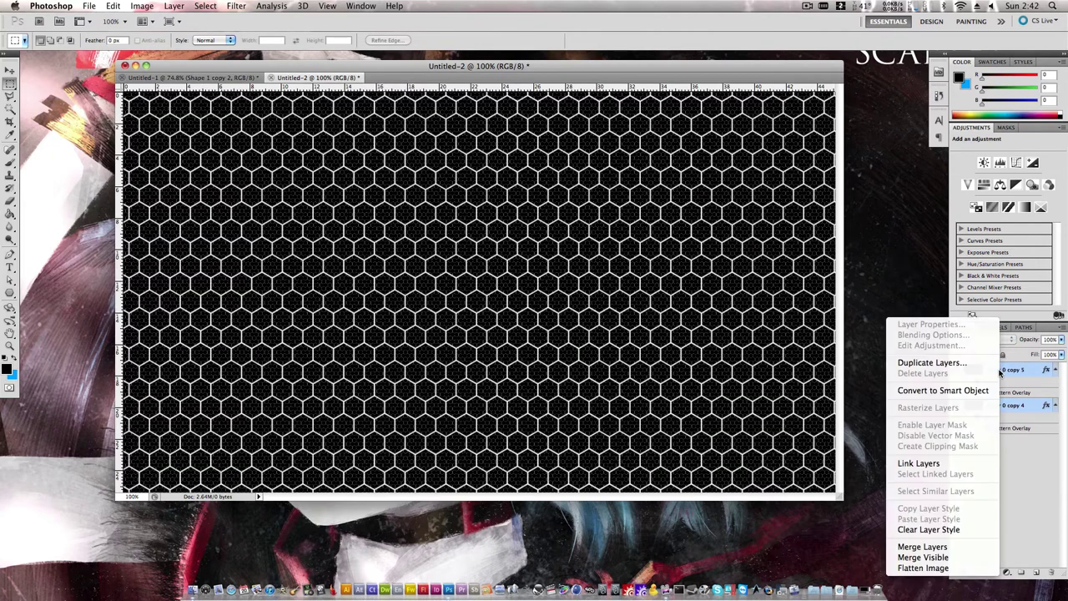
{"action": "left_click", "coordinate": [959, 548]}
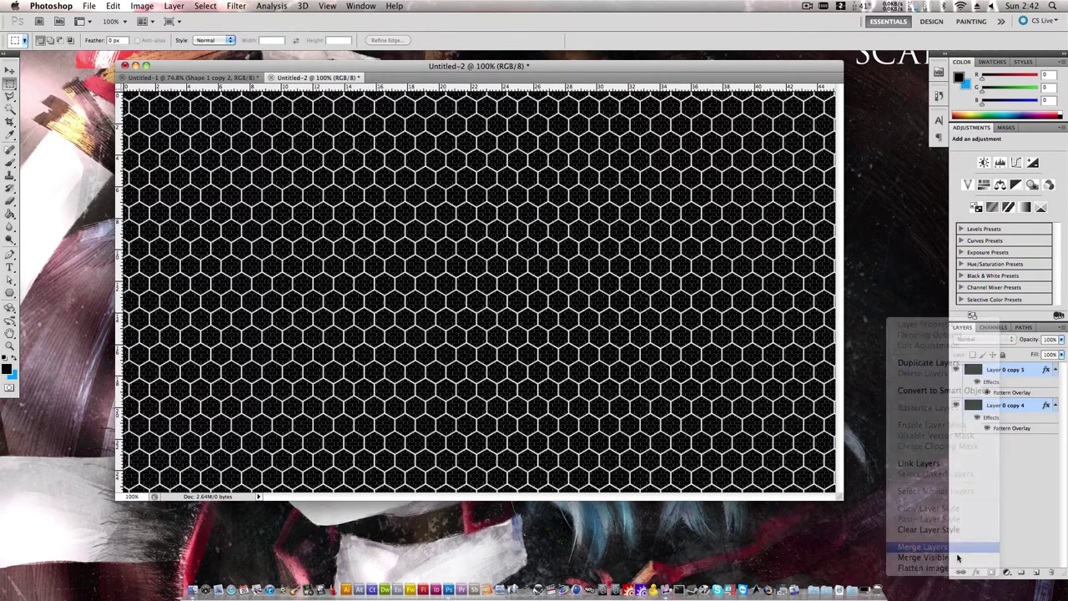
- Colorize the merged hexagon layer with Hue/Saturation at Hue 0, Saturation 27
{"action": "left_click", "coordinate": [141, 6]}
{"action": "mouse_move", "coordinate": [194, 42]}
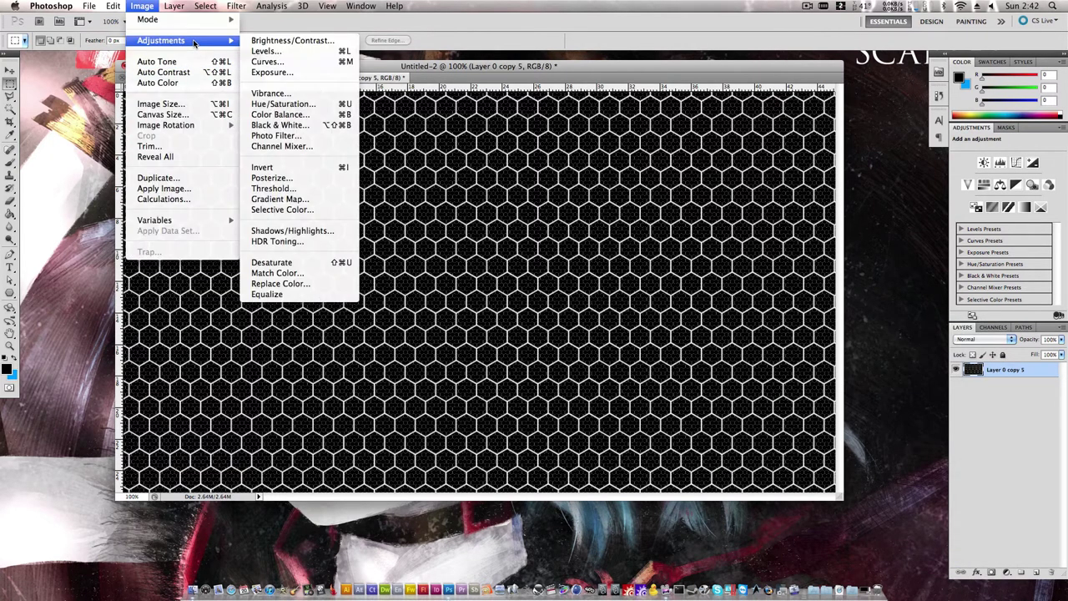
{"action": "left_click", "coordinate": [306, 103]}
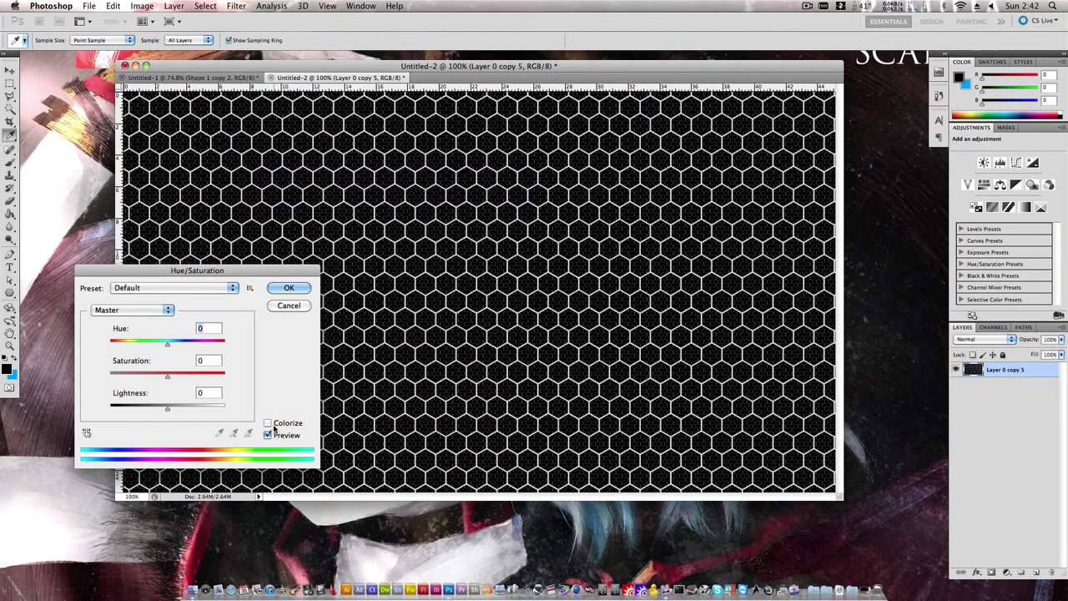
{"action": "left_click", "coordinate": [273, 427]}
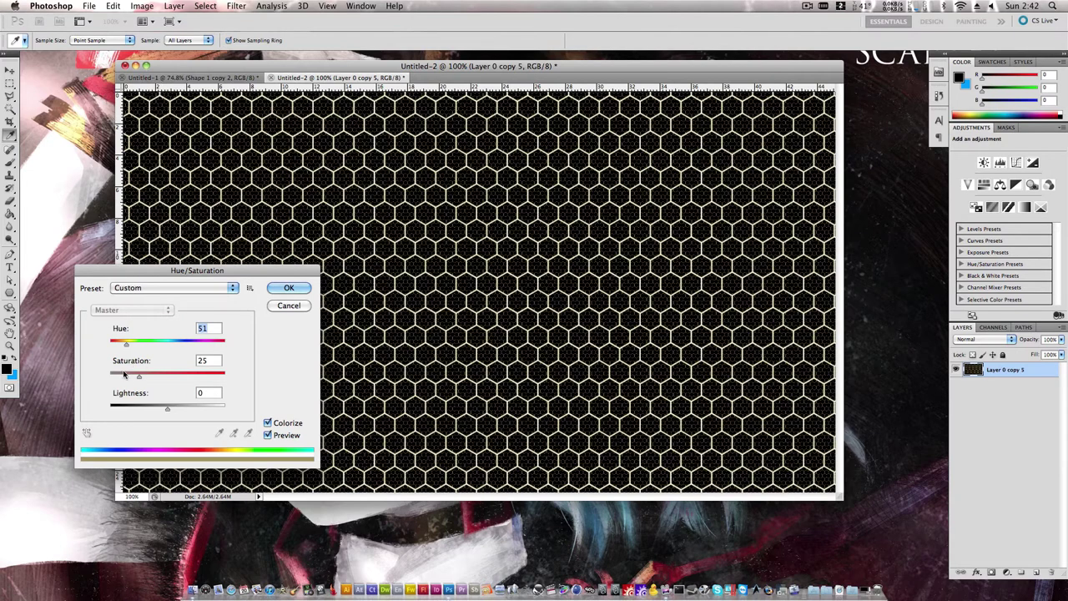
{"action": "left_click_drag", "start_coordinate": [131, 344], "coordinate": [107, 343]}
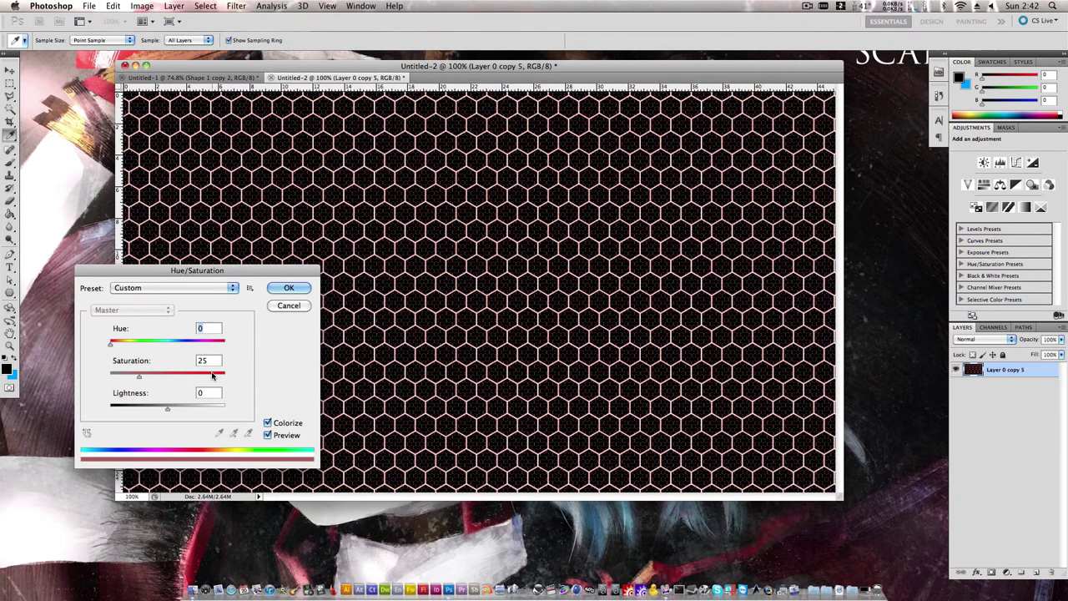
{"action": "mouse_move", "coordinate": [138, 380]}
{"action": "left_mouse_down"}
{"action": "mouse_move", "coordinate": [157, 380]}
{"action": "mouse_move", "coordinate": [139, 378]}
{"action": "left_mouse_up"}
{"action": "left_click", "coordinate": [288, 288]}
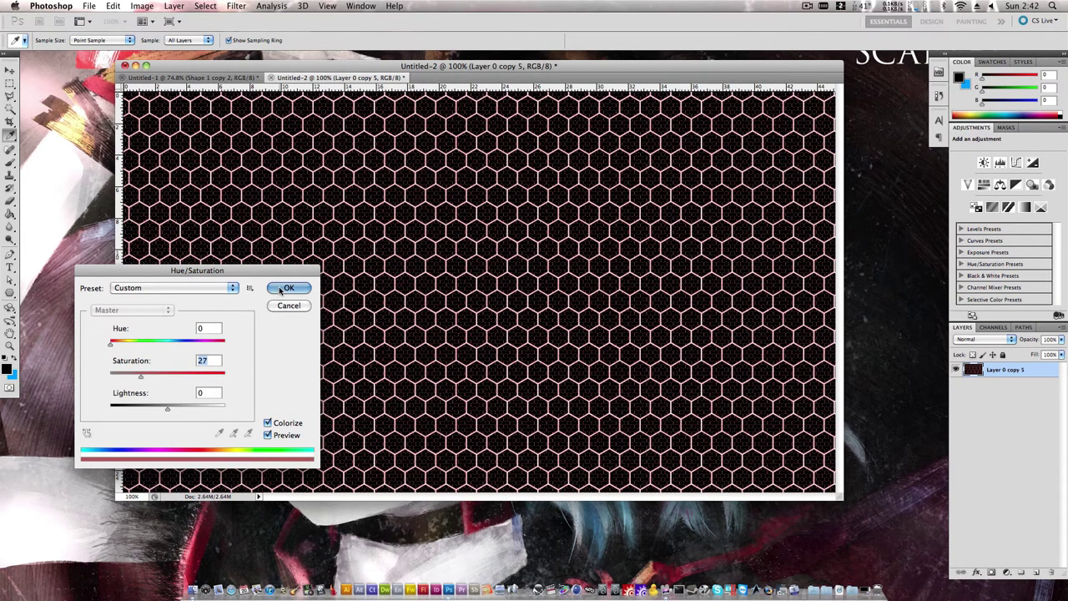
- Apply a Gaussian Blur with a 0.2-pixel radius to the red hexagon layer
{"action": "left_click", "coordinate": [236, 5]}
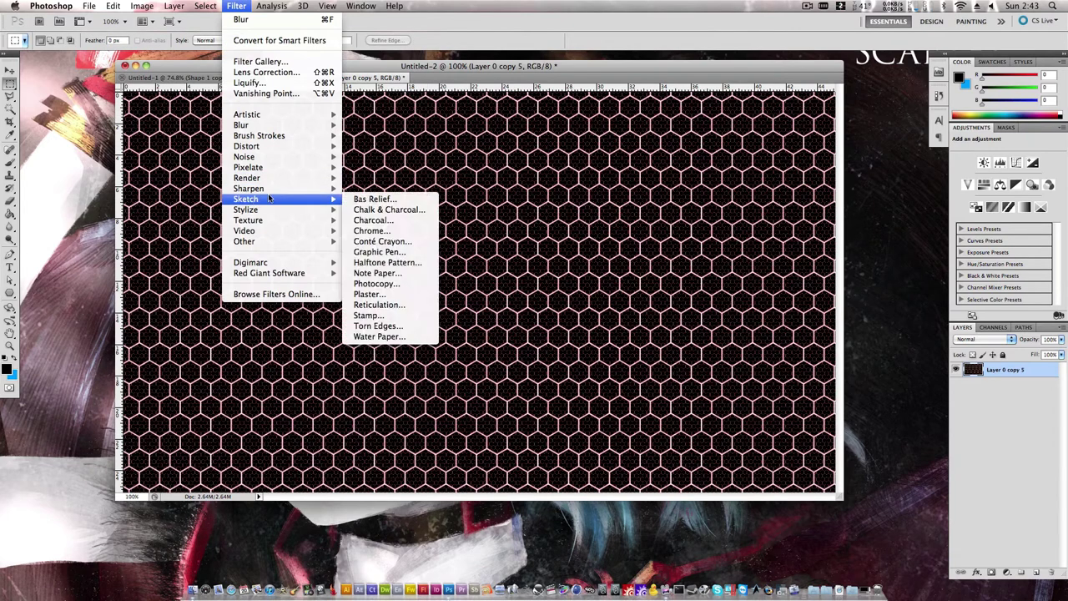
{"action": "mouse_move", "coordinate": [313, 126]}
{"action": "left_click", "coordinate": [381, 167]}
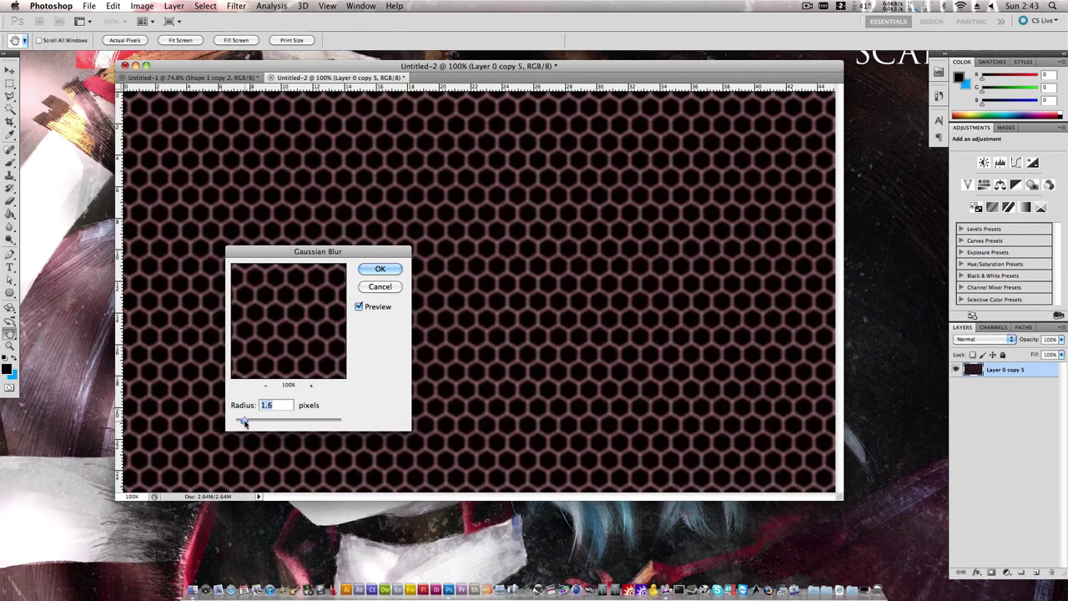
{"action": "left_click_drag", "start_coordinate": [250, 419], "coordinate": [236, 422]}
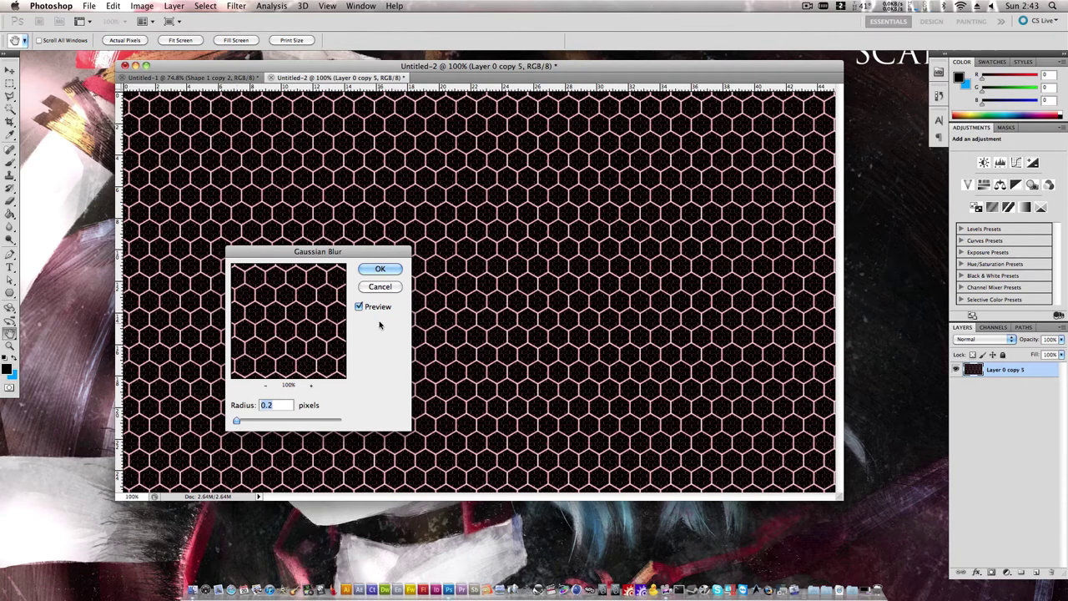
{"action": "left_click", "coordinate": [376, 269]}
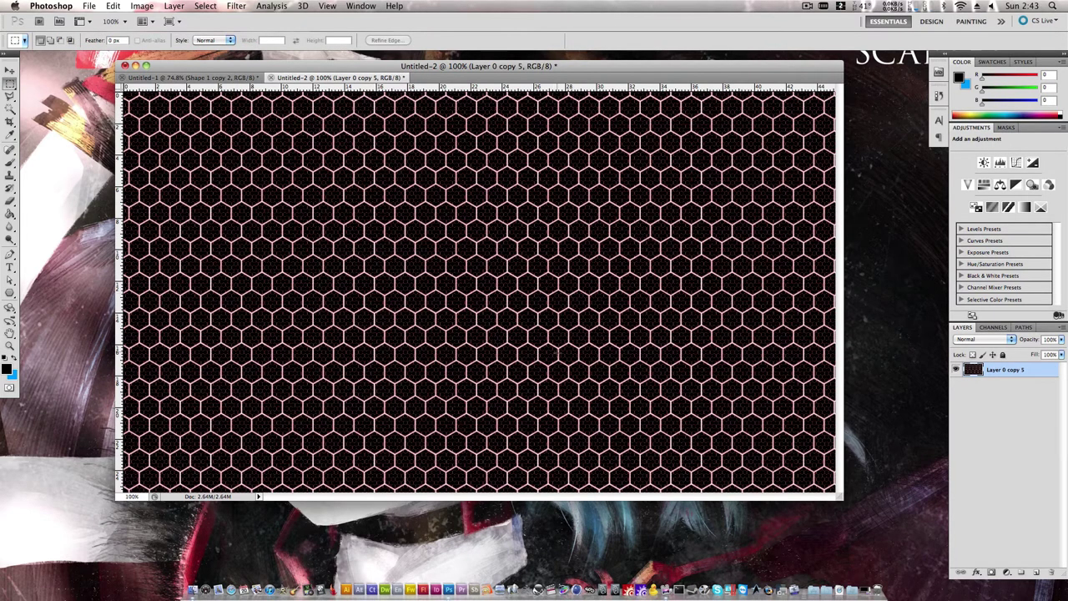